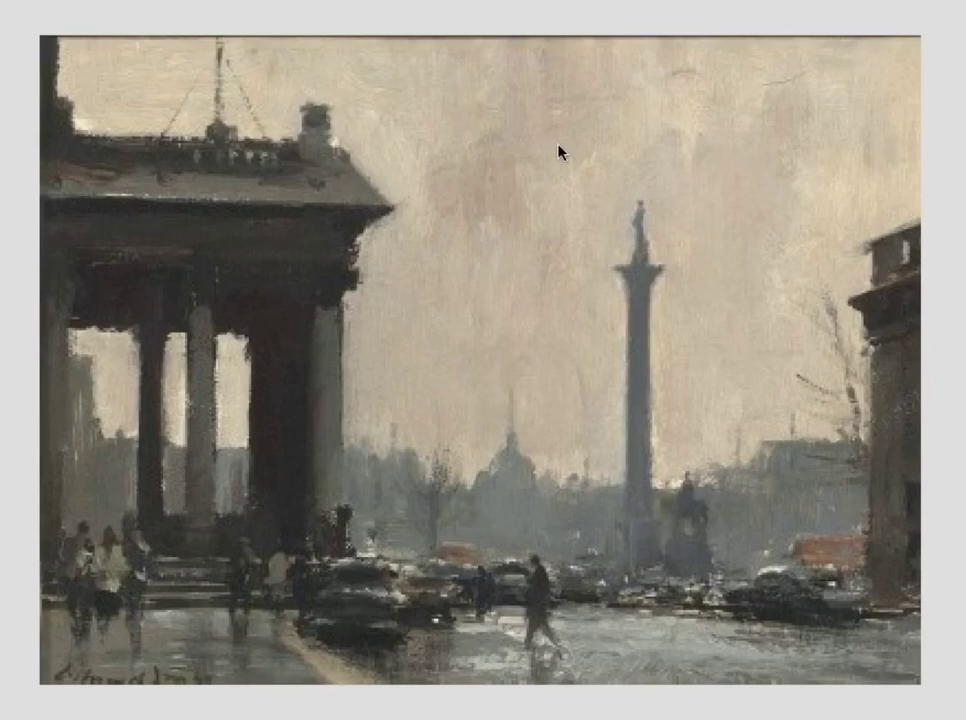
Draw blue dashed vertical lines through the monument column and along the outer edge of the portico
mouse_move(630, 86)
left_mouse_down()
mouse_move(638, 535)
mouse_move(630, 662)
left_mouse_up()
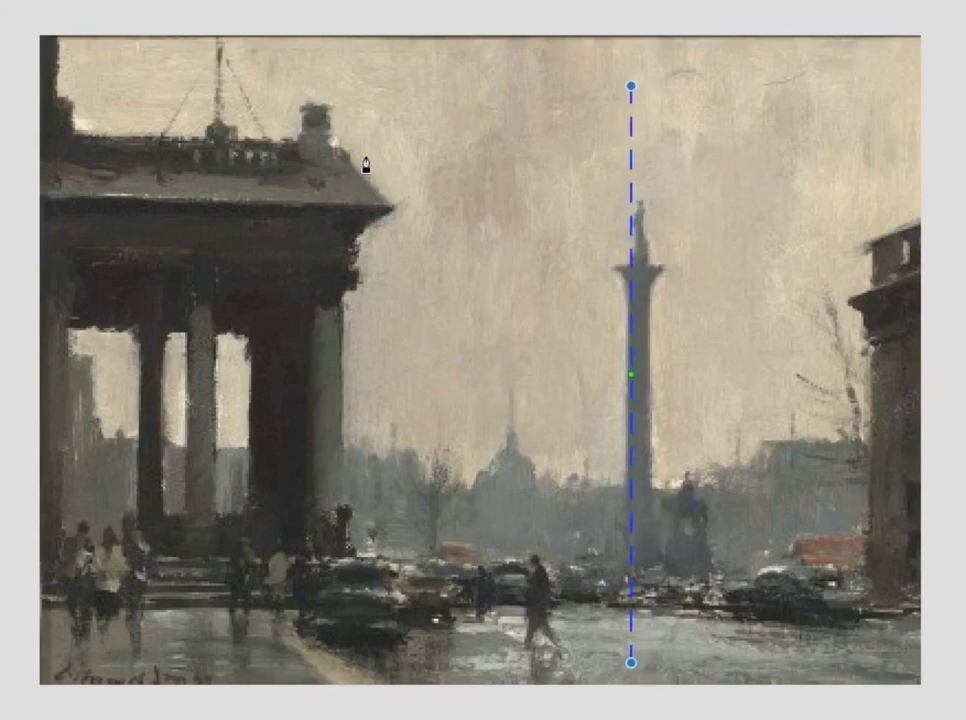
left_click_drag(349, 73, 349, 635)
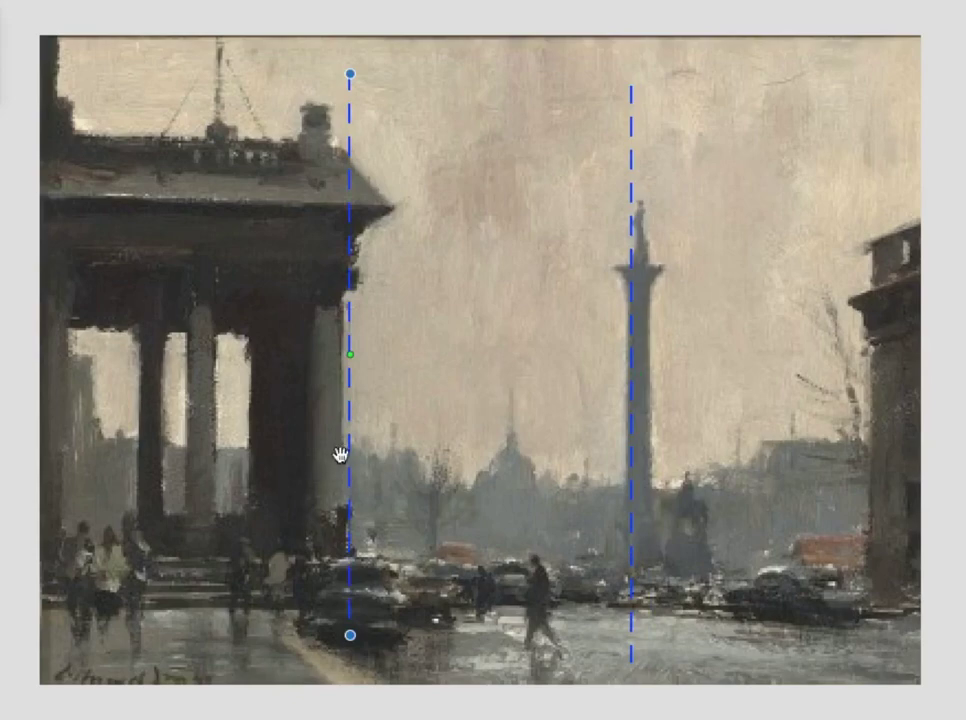
left_click_drag(340, 455, 337, 458)
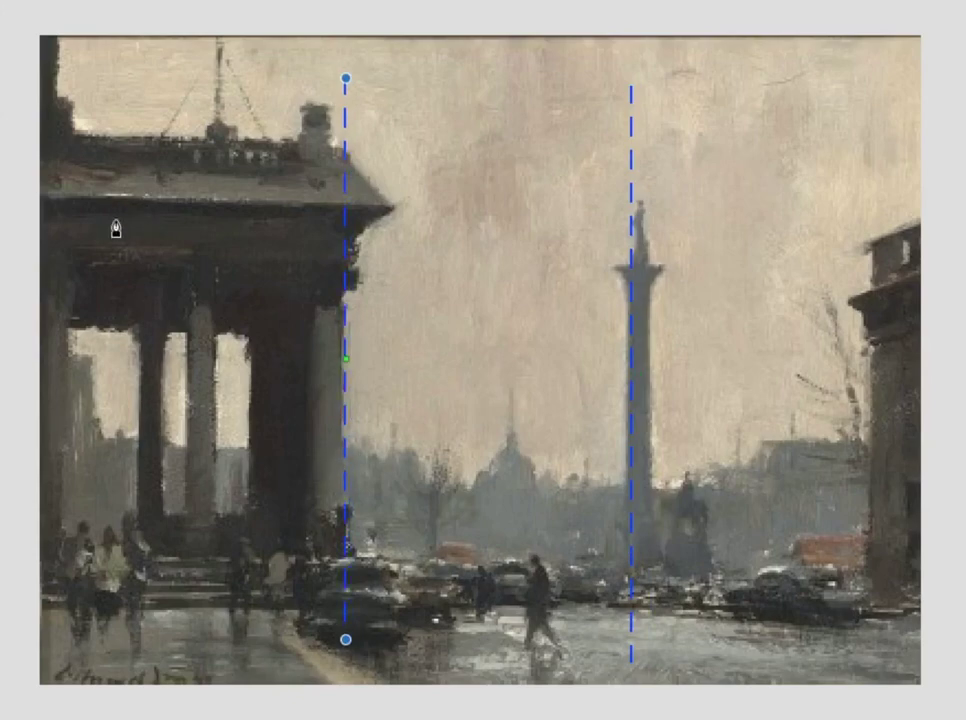
Draw a straight horizontal dashed line across the painting, level with the capital of the monument column
mouse_move(82, 254)
left_mouse_down()
mouse_move(522, 265)
mouse_move(845, 254)
left_mouse_up()
left_click_drag(464, 254, 463, 247)
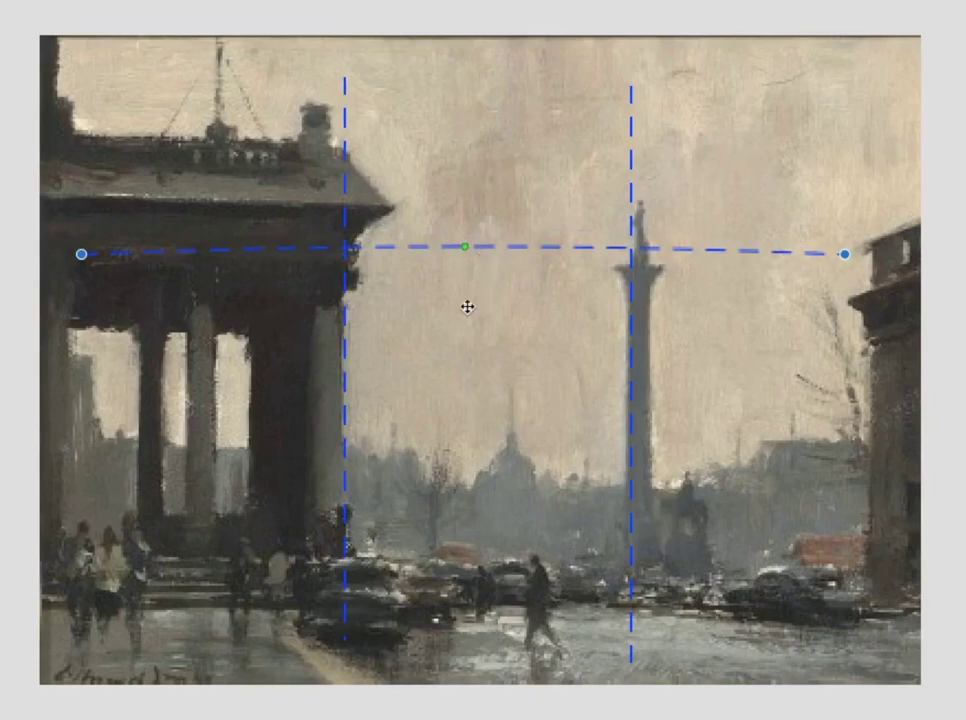
key("ctrl+z")
left_click_drag(496, 293, 459, 308)
left_click(413, 313)
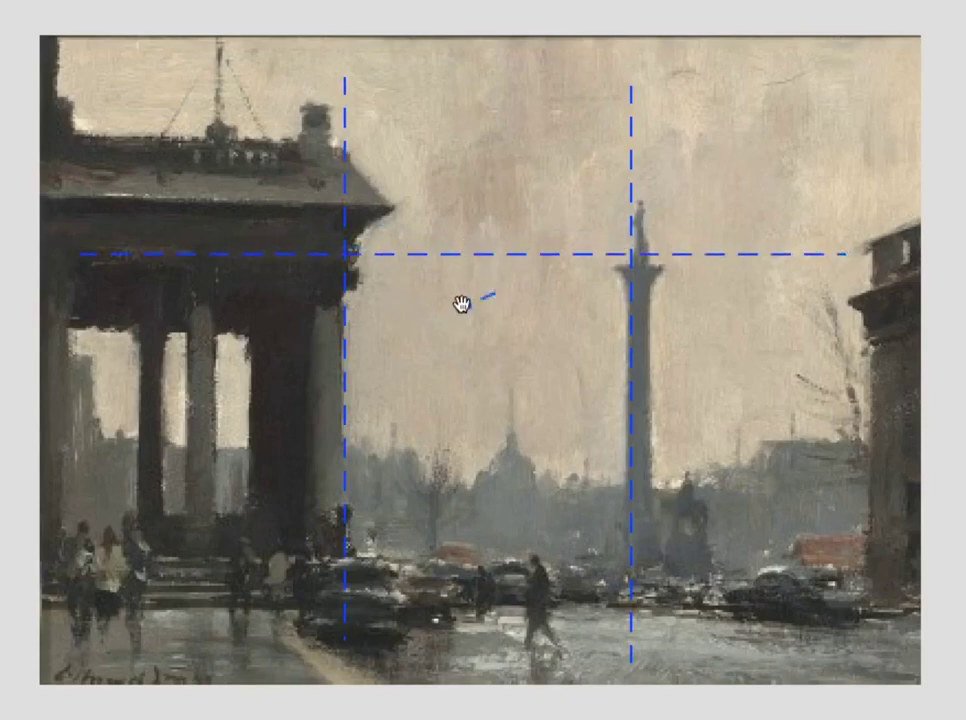
left_click_drag(401, 256, 392, 267)
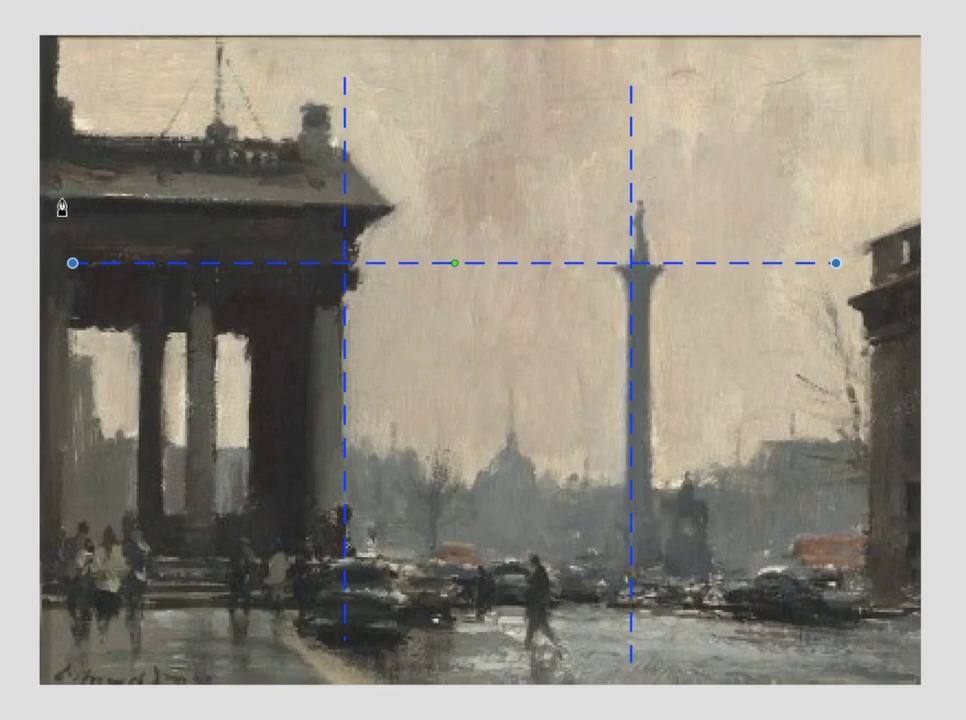
Mark the portico with horizontal dashed lines along its eave and roofline and vertical ones by its two inner columns
mouse_move(54, 201)
left_mouse_down()
mouse_move(209, 210)
mouse_move(557, 201)
left_mouse_up()
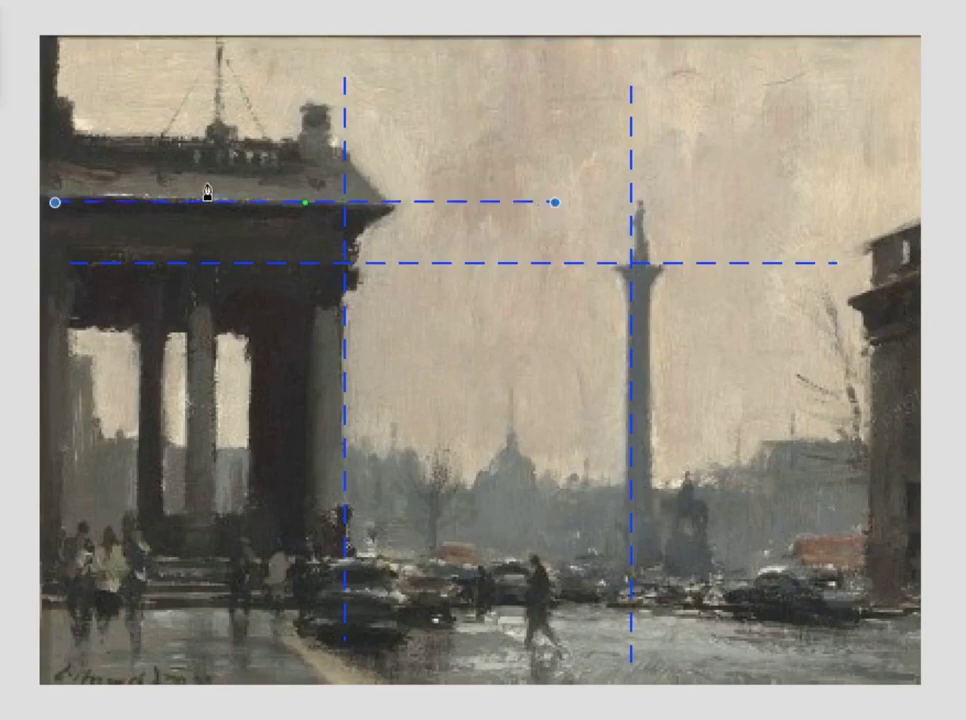
left_click_drag(79, 140, 511, 154)
left_click_drag(211, 241, 211, 584)
left_click(157, 248)
left_click(157, 560)
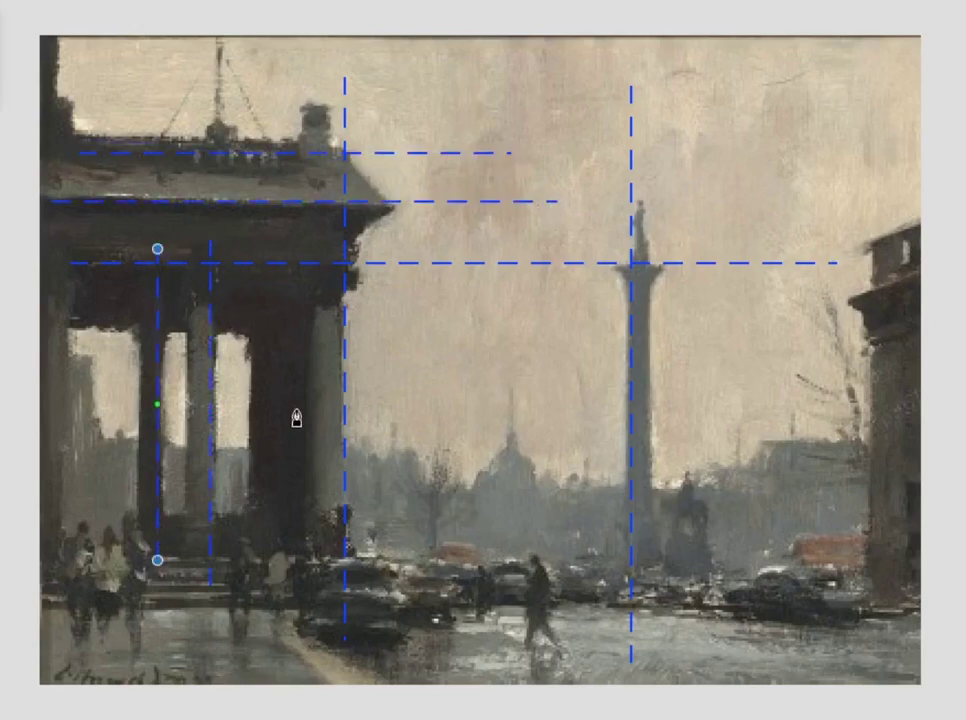
Draw a horizontal dashed line along street level and a short vertical one through the walking figure
left_click(80, 584)
left_click(846, 584)
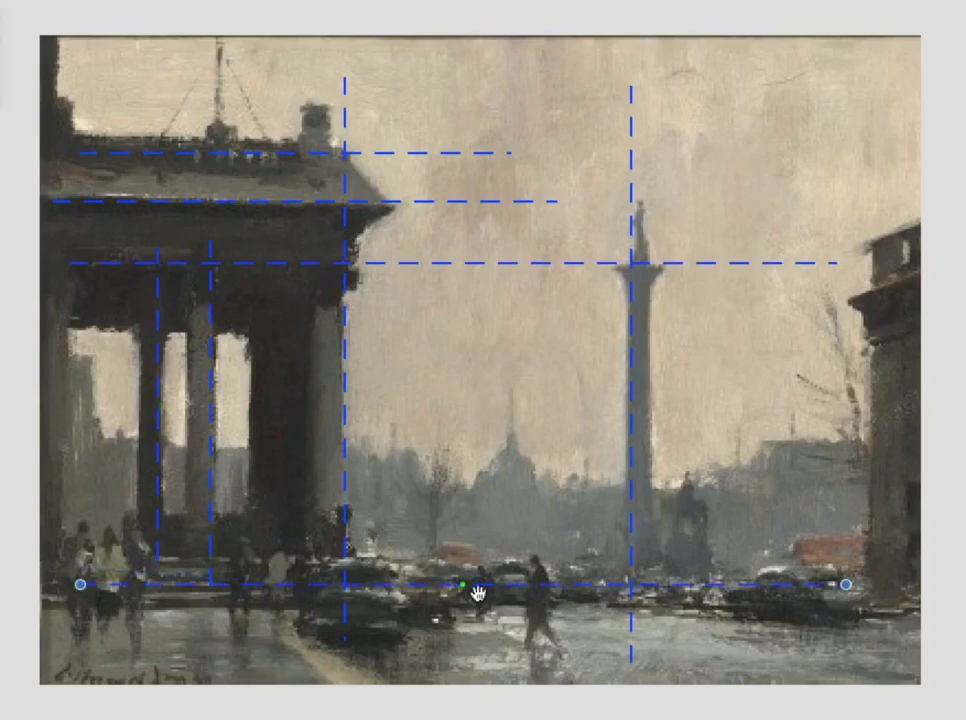
left_click(536, 534)
left_click(536, 682)
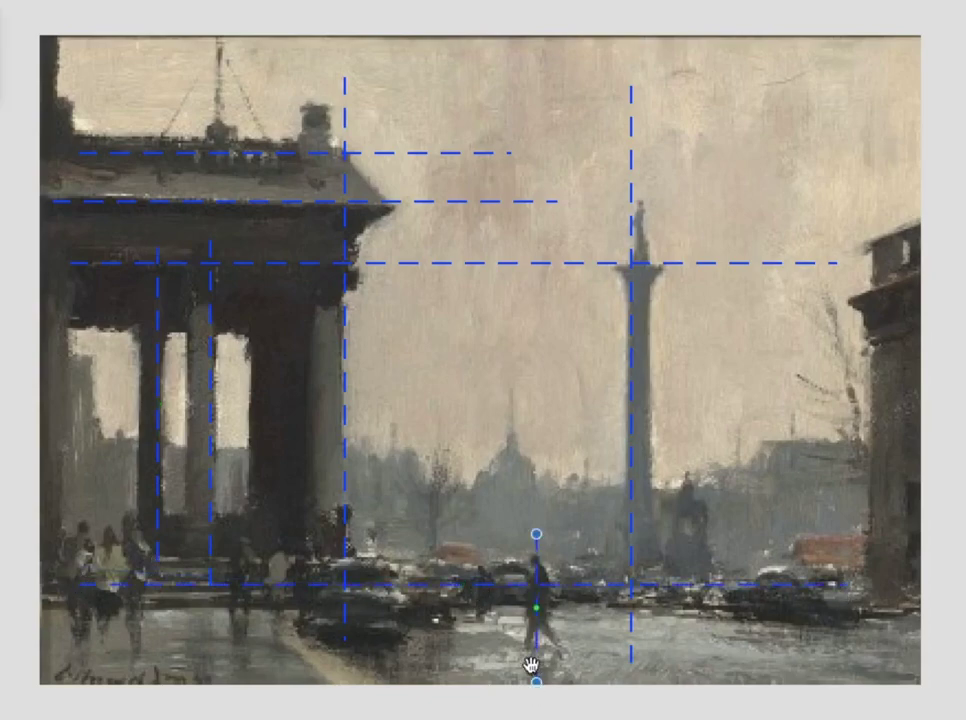
Draw a horizontal dashed line along the distant skyline and a vertical one along the near edge of the right-hand building
left_click(392, 483)
left_click(800, 483)
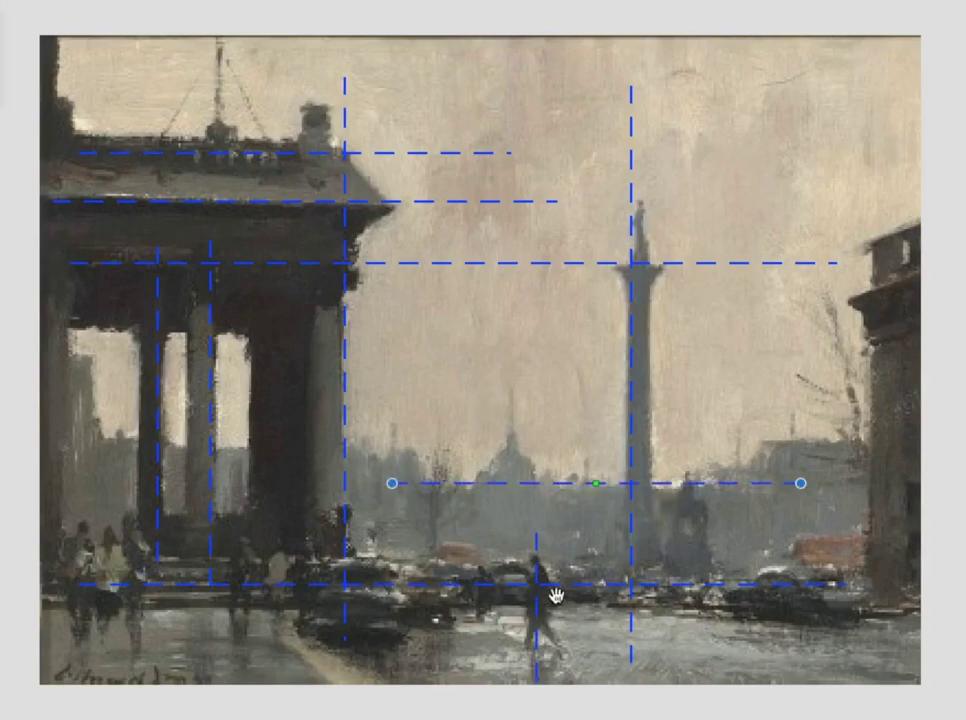
left_click(861, 88)
left_click(861, 682)
left_click_drag(863, 428, 874, 430)
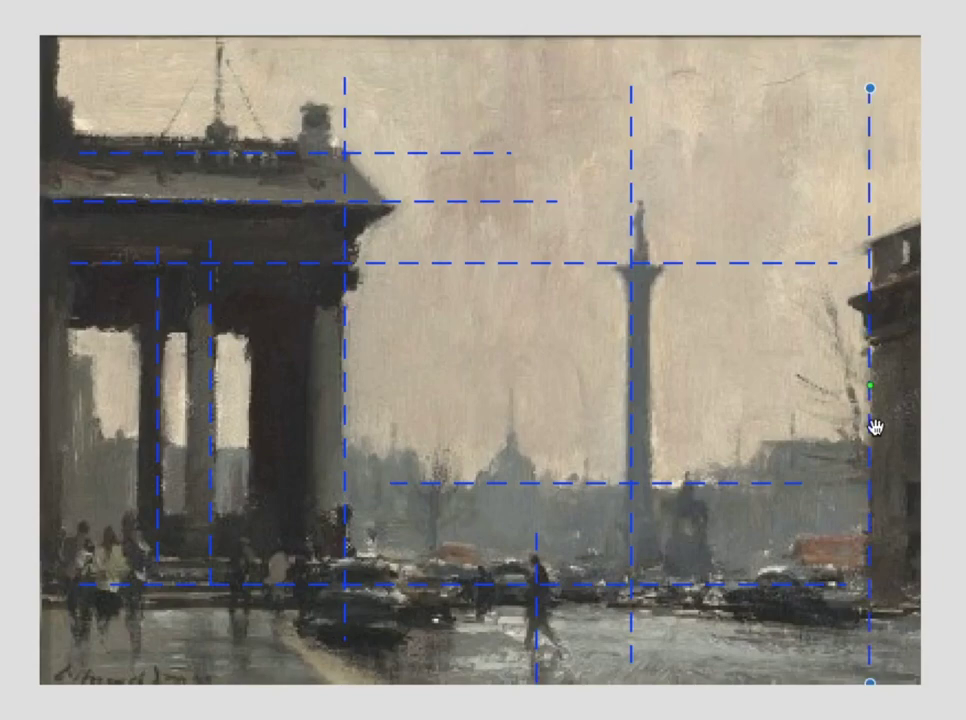
Delete all the blue dashed guide lines from the painting
left_click(507, 305)
key("Delete")
left_click(630, 237)
key("Delete")
left_click(451, 201)
key("Delete")
left_click(392, 153)
key("Delete")
left_click(343, 186)
key("Delete")
left_click(207, 293)
key("Delete")
left_click(157, 291)
key("Delete")
left_click(342, 586)
key("Delete")
left_click(464, 484)
key("Delete")
left_click(535, 556)
key("Delete")
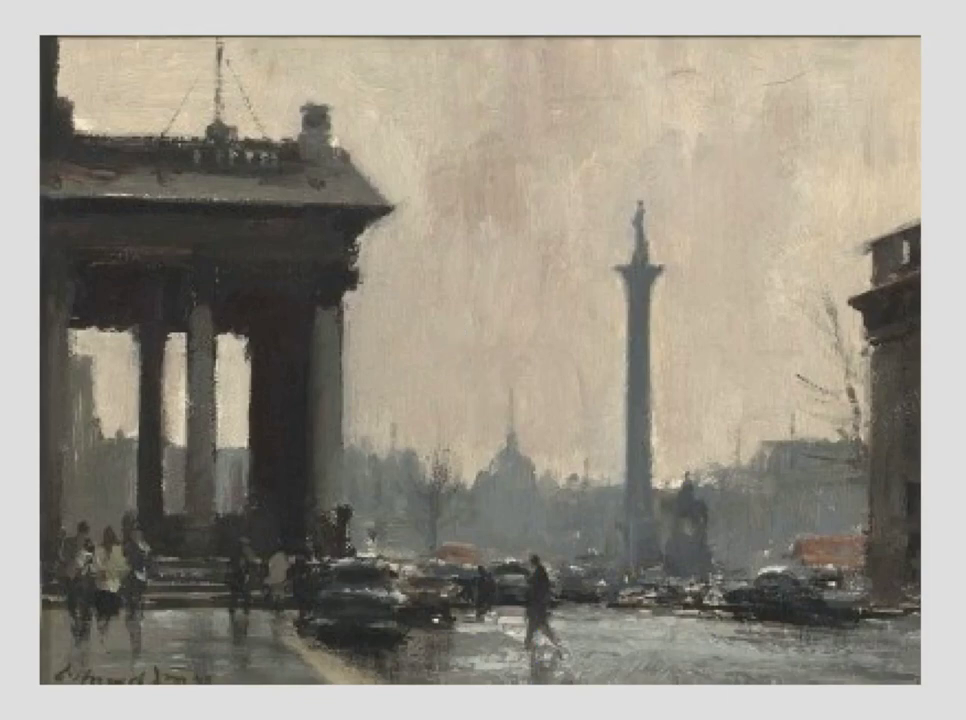
Draw two white dashed diagonals joining the opposite corners of the painting
left_click(441, 2)
left_click(478, 12)
left_click(560, 186)
left_click_drag(780, 115, 285, 375)
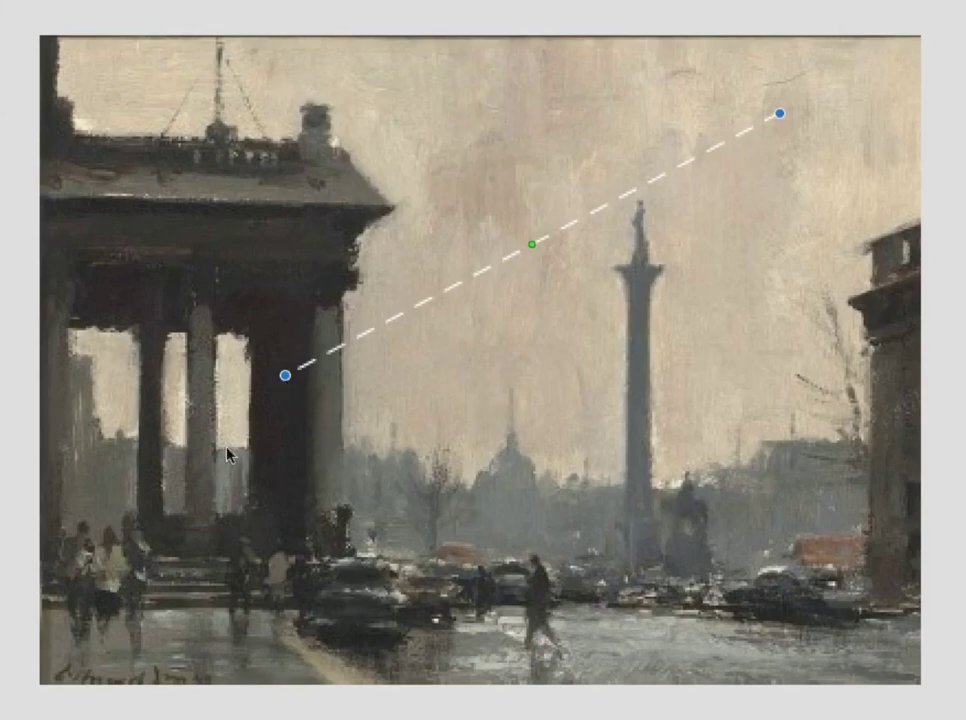
left_click_drag(287, 377, 19, 706)
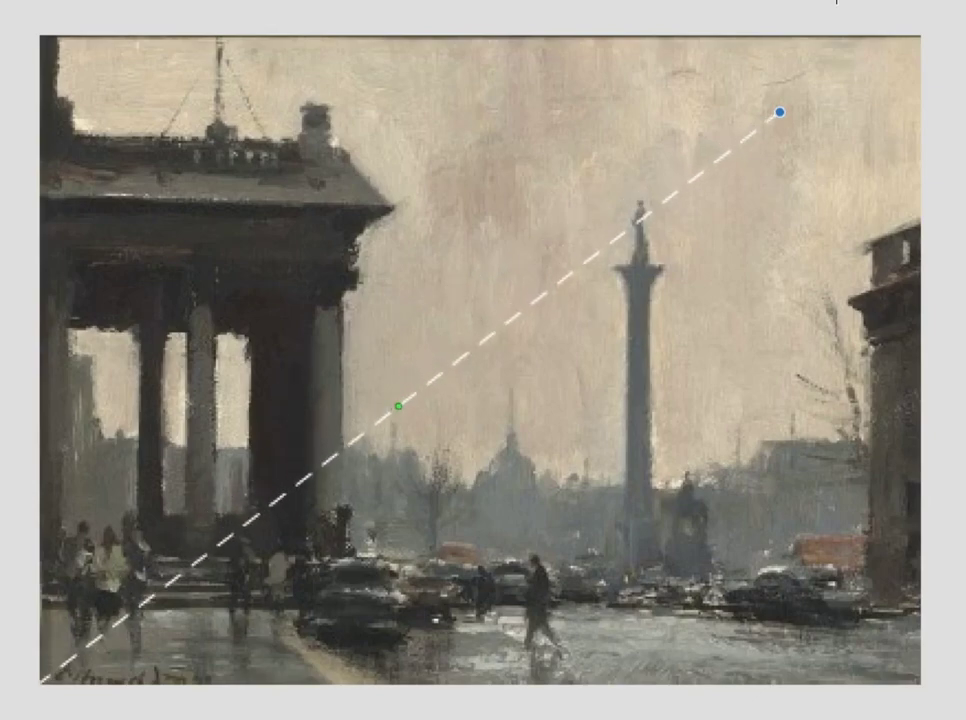
left_click_drag(781, 117, 928, 39)
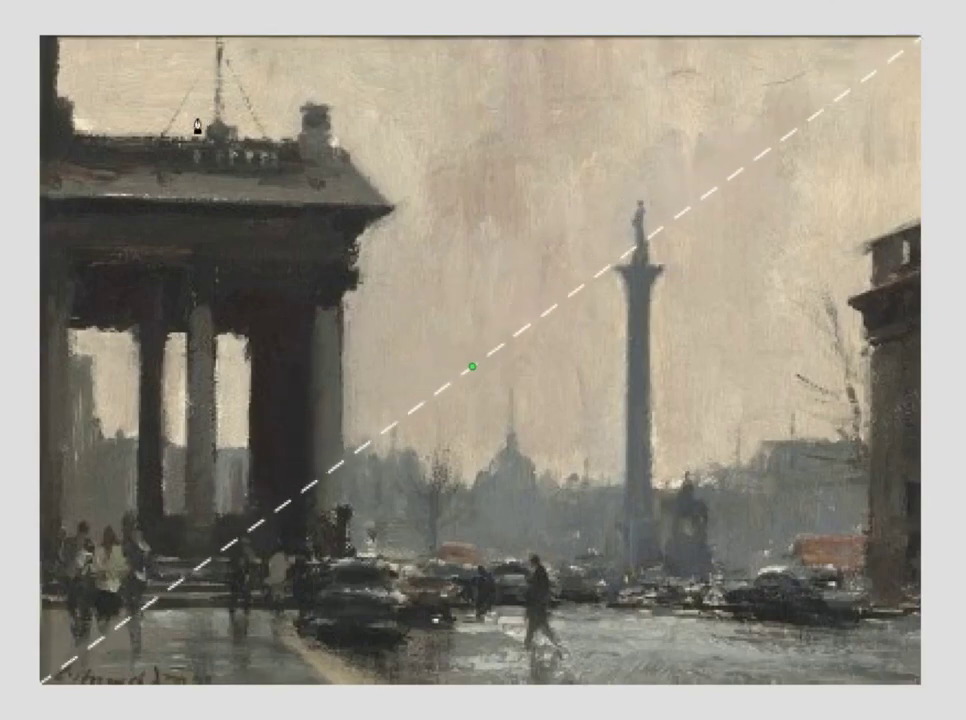
mouse_move(141, 116)
left_mouse_down()
mouse_move(554, 364)
mouse_move(931, 696)
left_mouse_up()
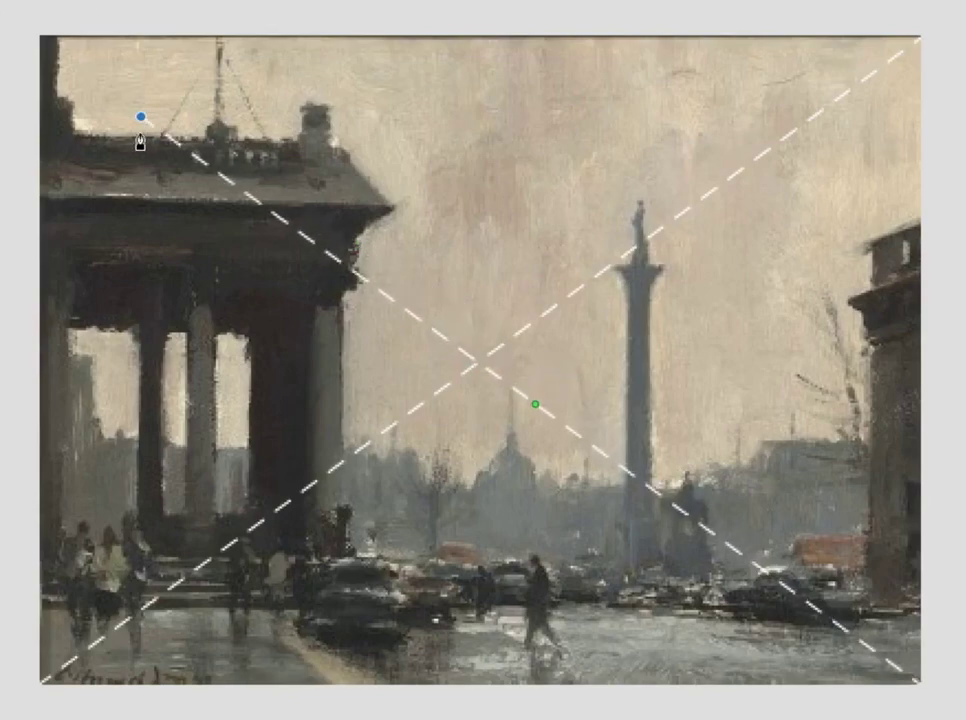
left_click_drag(141, 118, 30, 38)
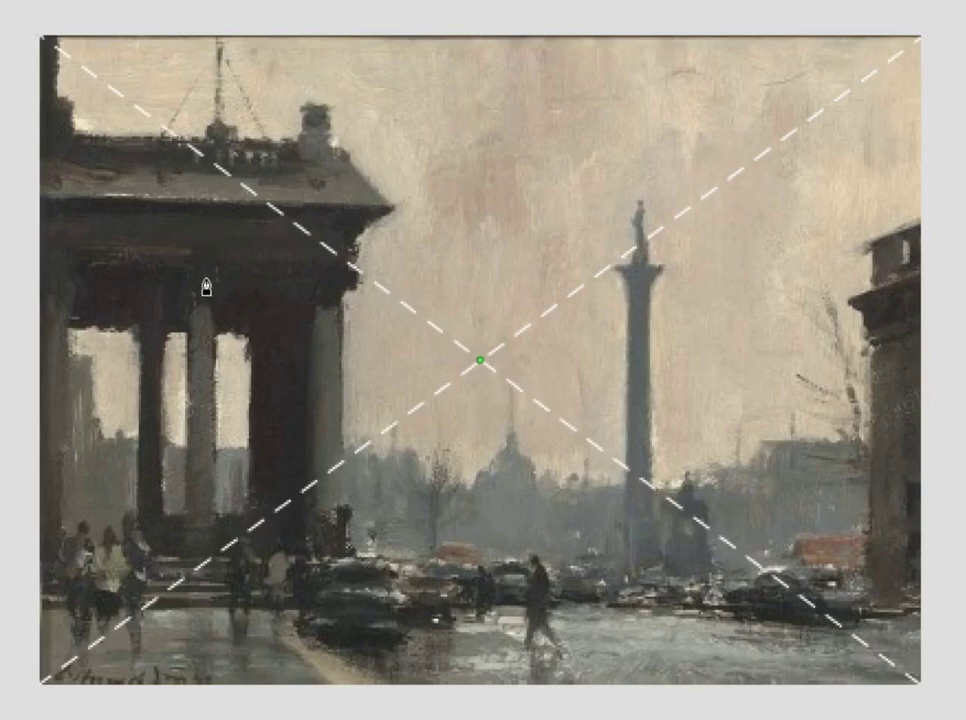
Draw a dashed horizontal centre line across the painting's full width, passing through the crossing of the diagonals
mouse_move(99, 350)
left_mouse_down()
mouse_move(838, 364)
mouse_move(858, 346)
left_mouse_up()
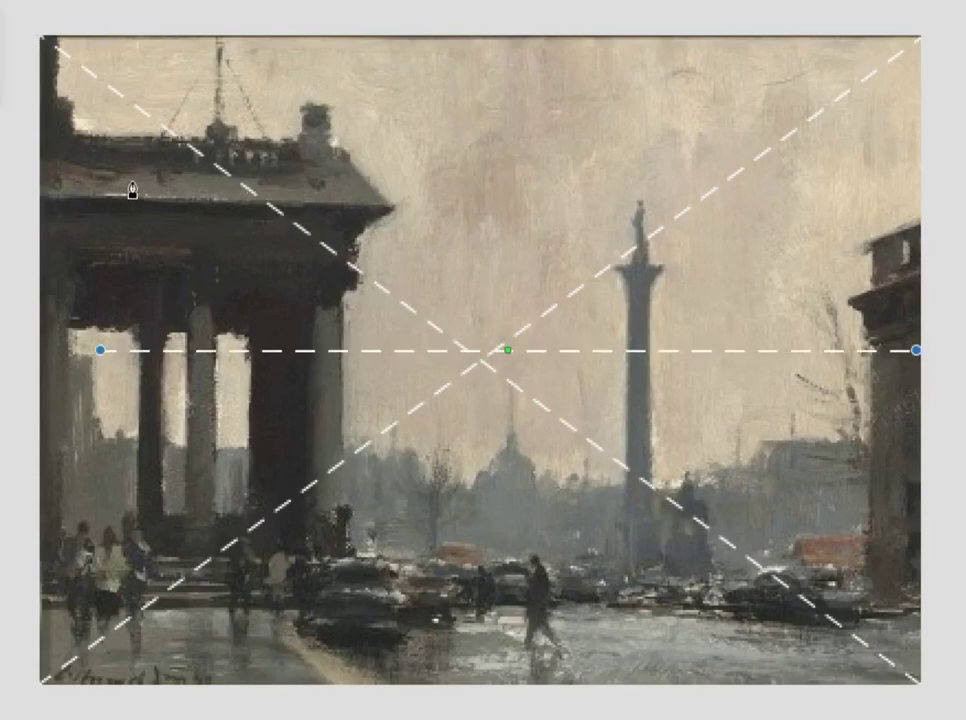
left_click_drag(99, 350, 40, 350)
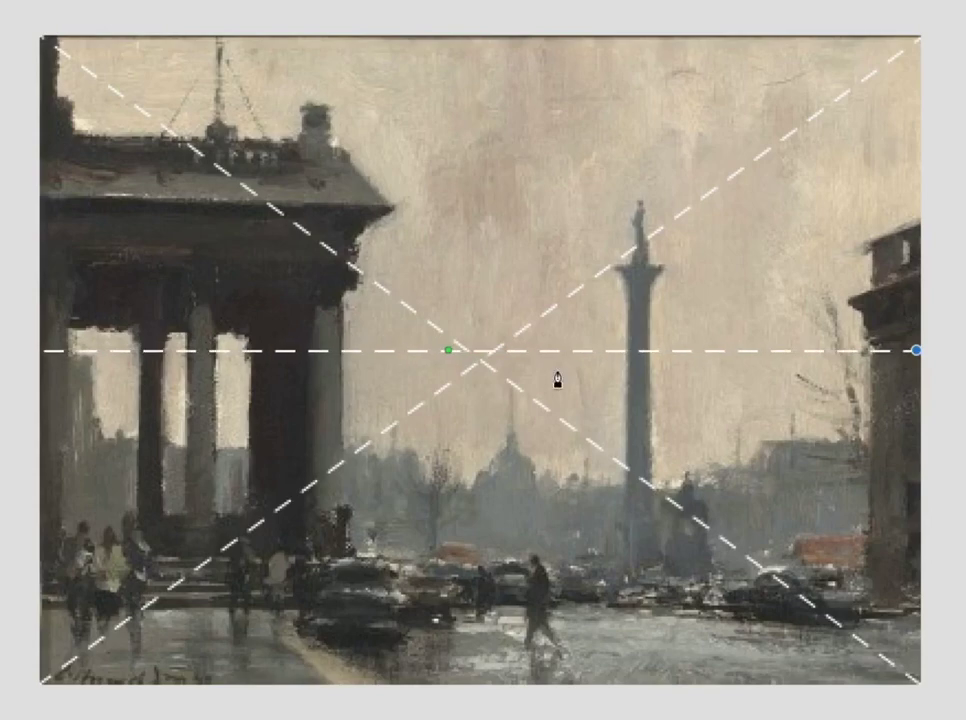
left_click_drag(563, 356, 564, 366)
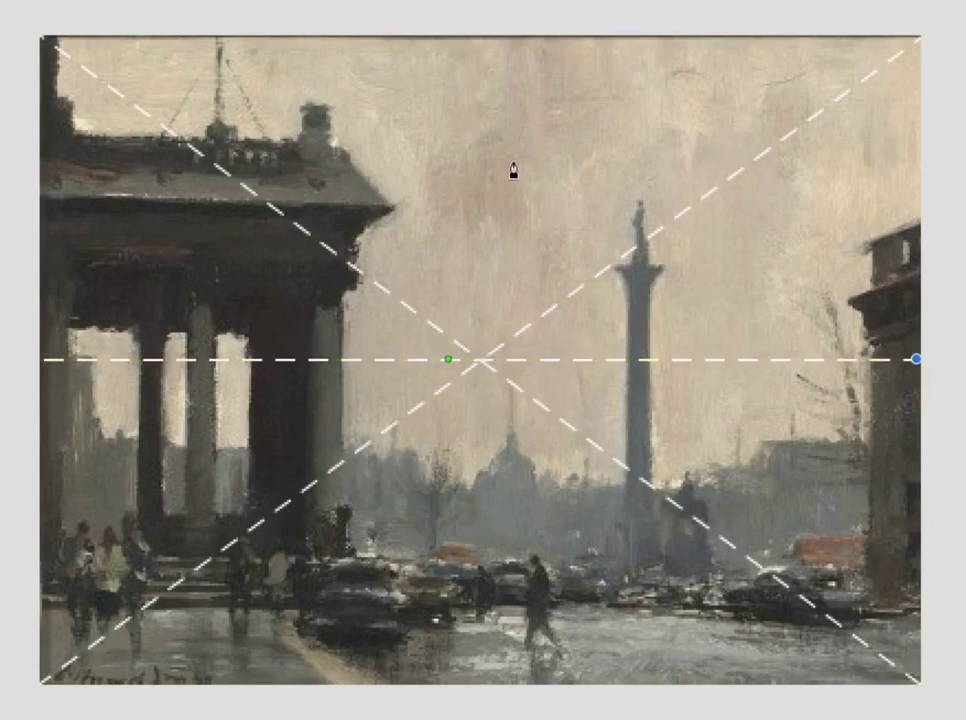
Draw a dashed vertical centre line over the painting's full height, aligned with the crossing of the diagonals
mouse_move(492, 82)
left_mouse_down()
mouse_move(507, 451)
mouse_move(494, 688)
left_mouse_up()
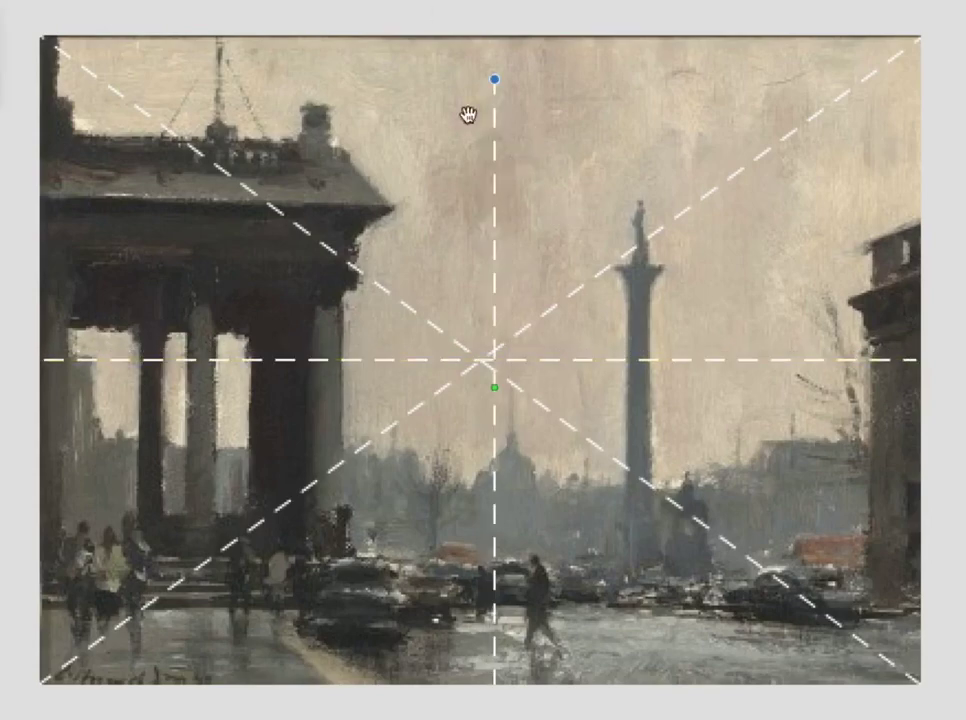
left_click_drag(495, 82, 492, 25)
key("Left")
key("Left")
key("Left")
key("Left")
key("Left")
key("Left")
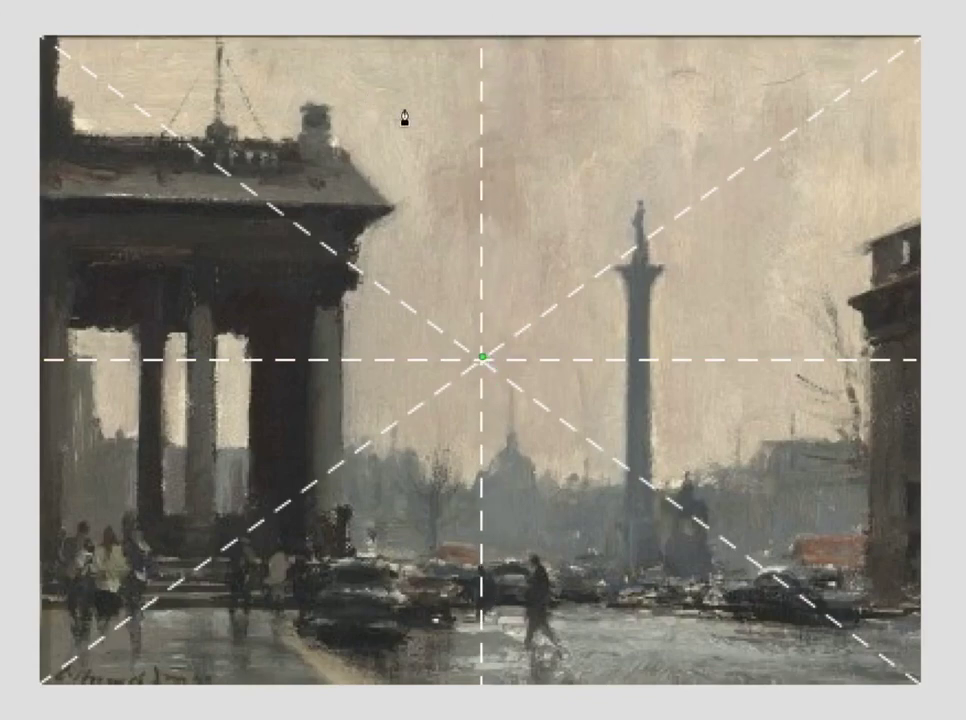
Draw dashed lines from the midpoint of the painting's top edge to both of its bottom corners
mouse_move(425, 95)
left_mouse_down()
mouse_move(213, 359)
mouse_move(40, 690)
left_mouse_up()
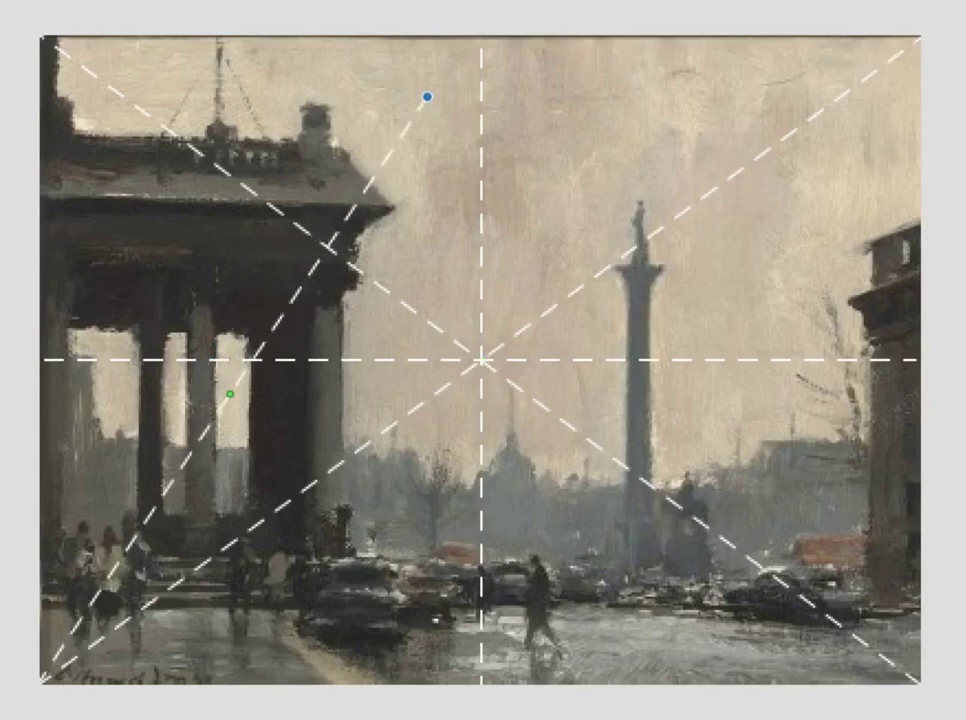
mouse_move(427, 97)
left_mouse_down()
mouse_move(483, 37)
mouse_move(647, 295)
mouse_move(750, 487)
mouse_move(916, 684)
left_mouse_up()
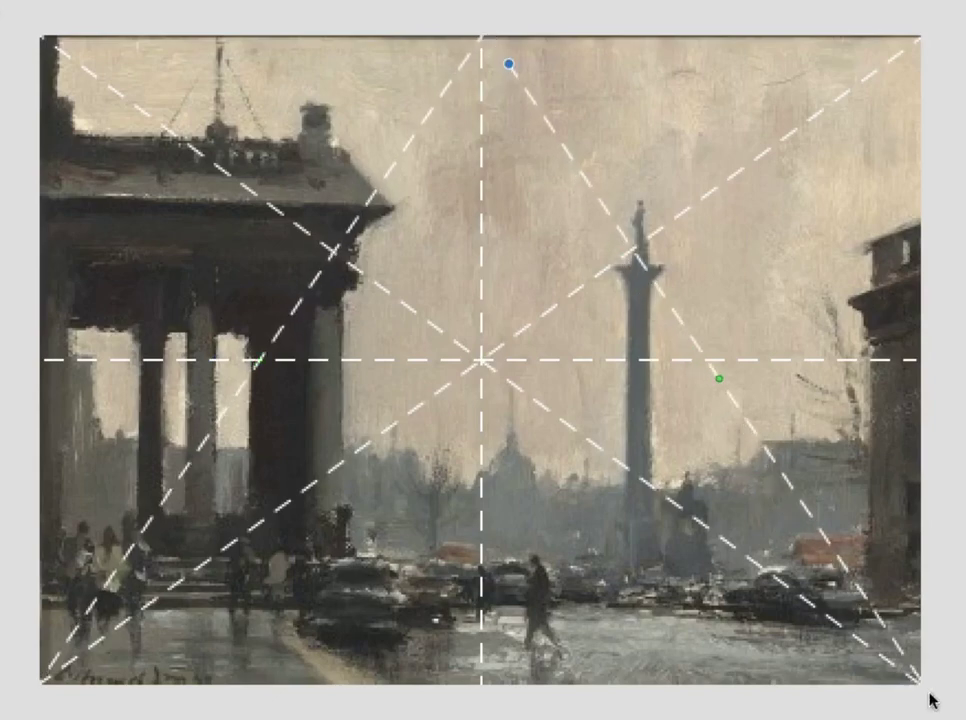
left_click_drag(510, 66, 476, 28)
Draw dashed lines from the midpoint of the painting's bottom edge to both of its top corners
left_click_drag(864, 149, 480, 700)
left_click_drag(864, 149, 932, 42)
mouse_move(94, 148)
left_mouse_down()
mouse_move(297, 512)
mouse_move(463, 686)
mouse_move(485, 692)
left_mouse_up()
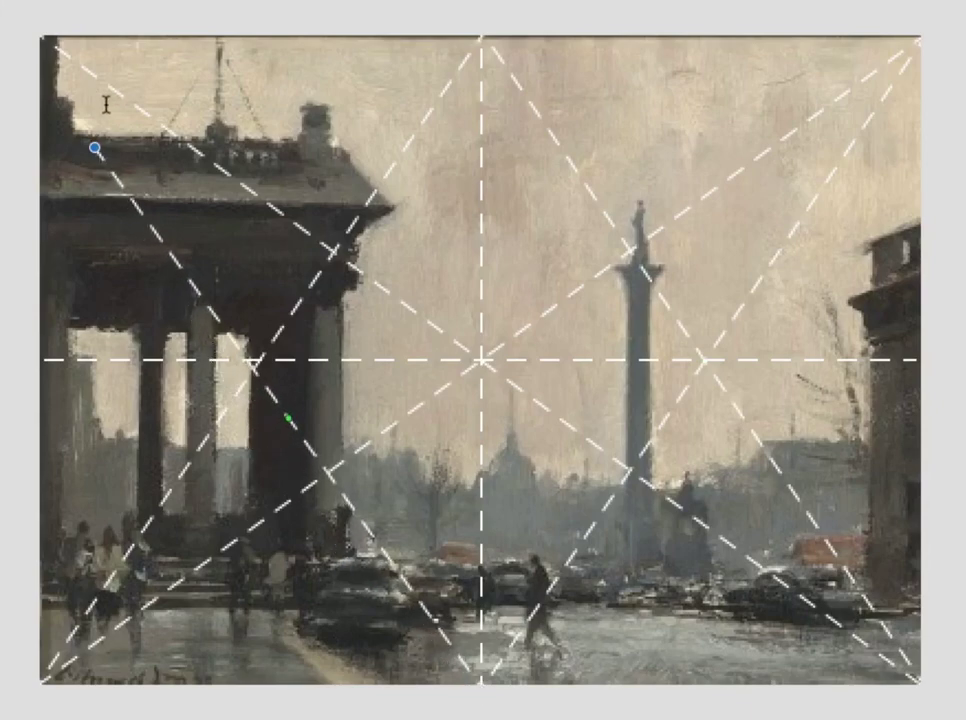
left_click_drag(94, 150, 32, 28)
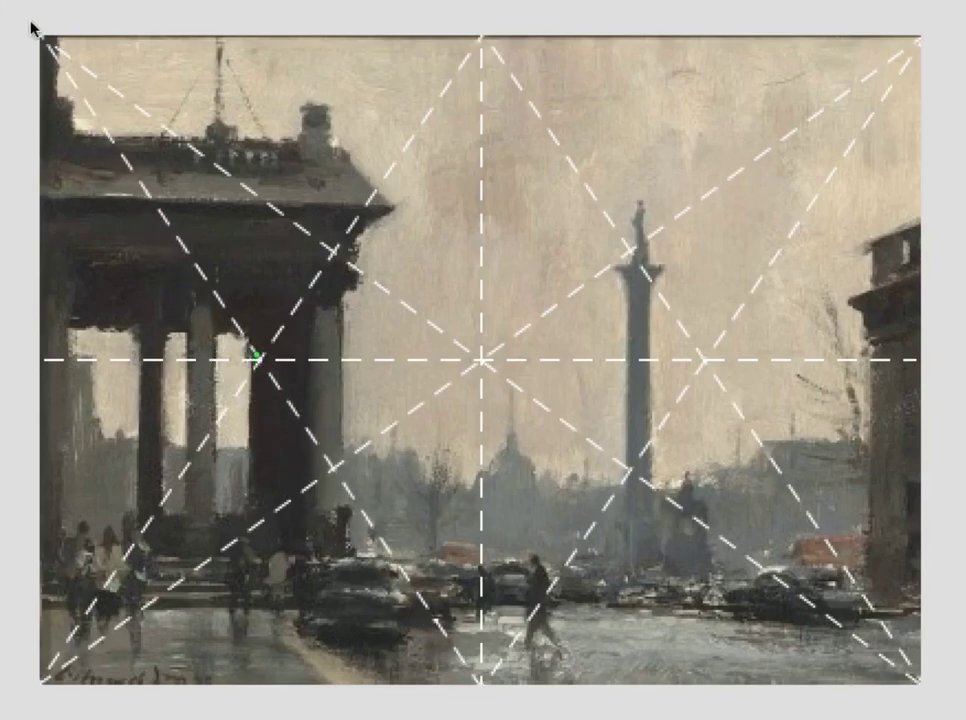
Draw dashed lines from each top corner of the painting to the midpoint of the opposite side edge
left_click_drag(144, 68, 921, 360)
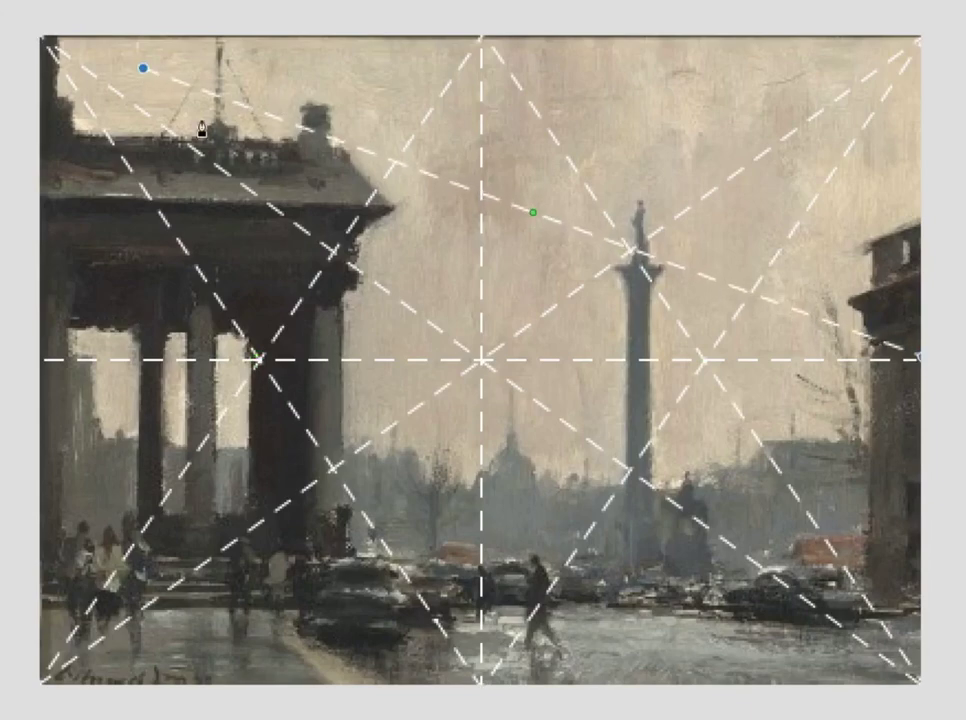
left_click_drag(144, 68, 40, 37)
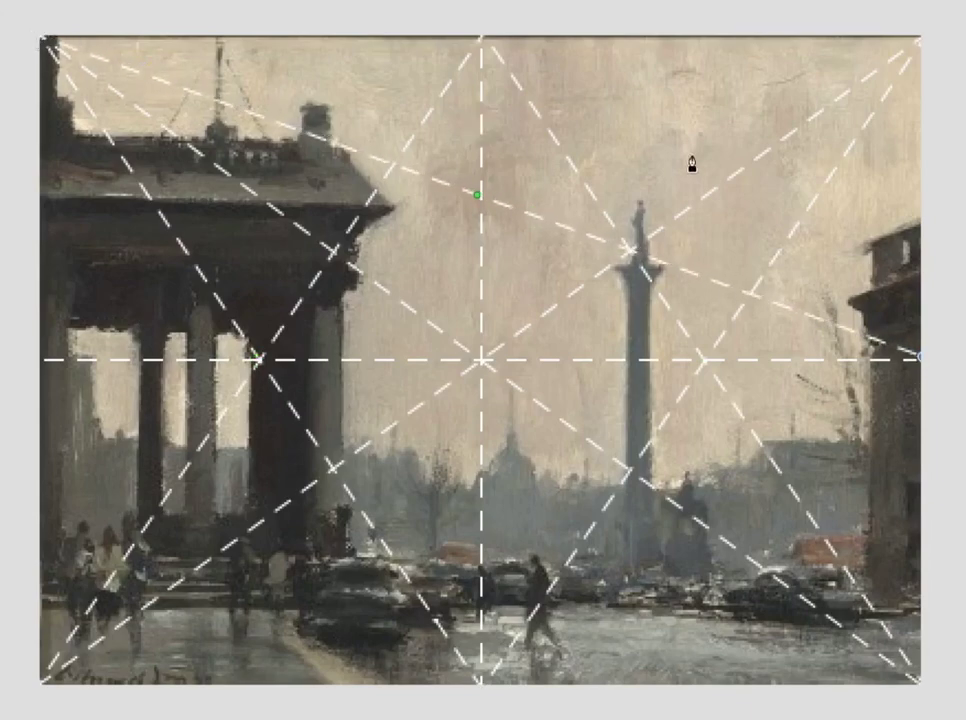
mouse_move(753, 90)
left_mouse_down()
mouse_move(276, 302)
mouse_move(24, 369)
left_mouse_up()
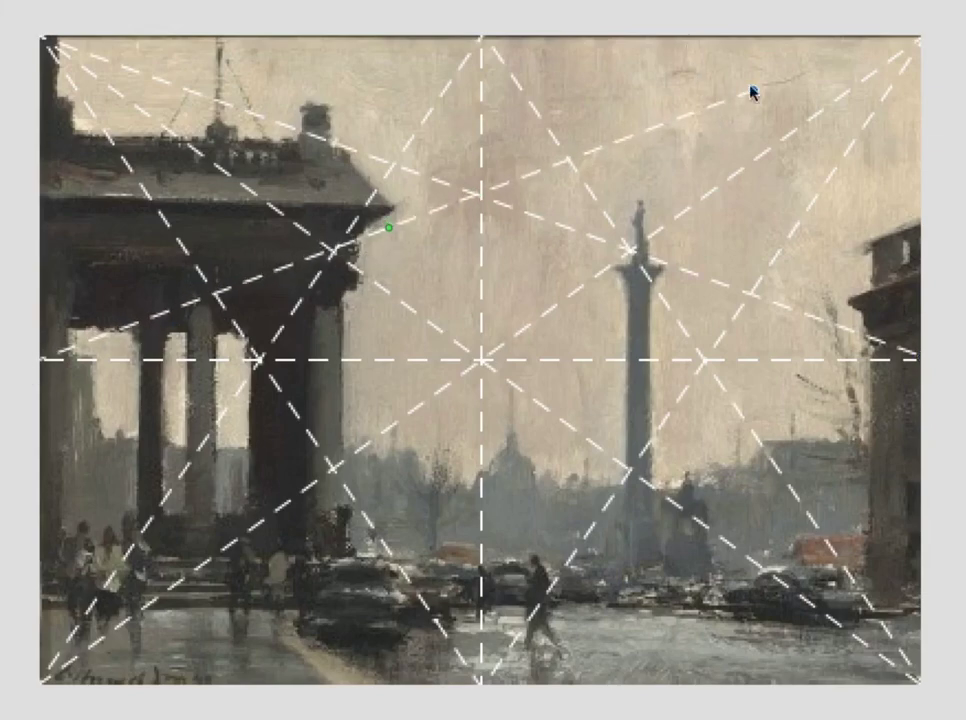
left_click_drag(753, 91, 918, 41)
Connect the midpoint of the painting's top edge to the midpoints of both side edges with dashed lines
left_click_drag(388, 84, 32, 371)
mouse_move(382, 91)
left_mouse_down()
mouse_move(496, 28)
mouse_move(718, 185)
mouse_move(759, 237)
mouse_move(931, 371)
left_mouse_up()
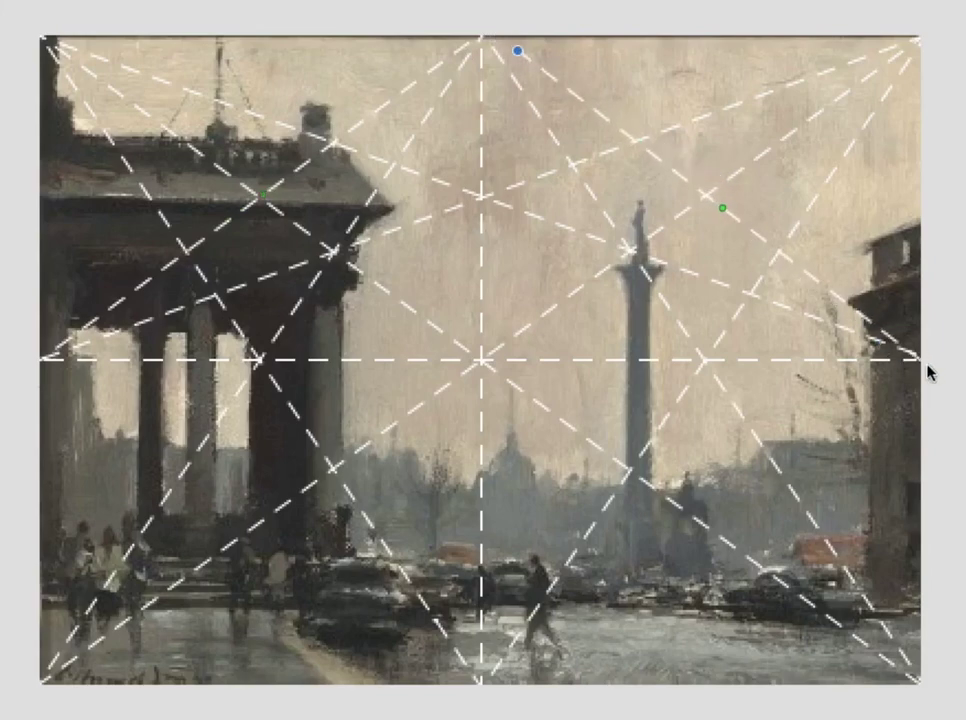
left_click_drag(520, 51, 495, 38)
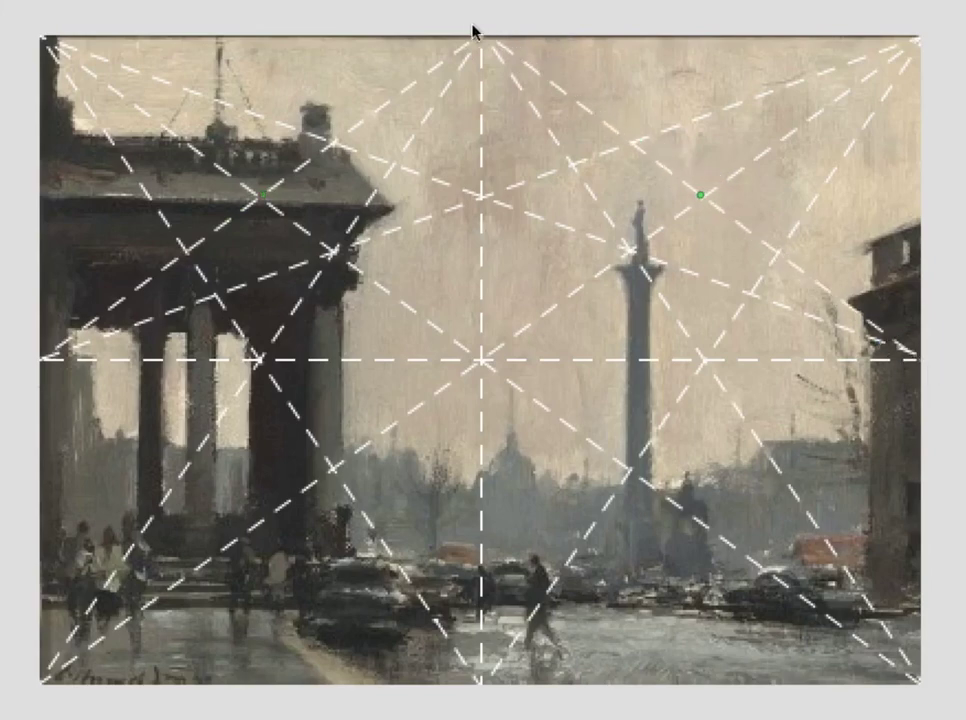
Draw dashed lines from each bottom corner of the painting to the midpoint of the opposite side edge
mouse_move(83, 410)
left_mouse_down()
mouse_move(494, 557)
mouse_move(511, 552)
mouse_move(926, 690)
left_mouse_up()
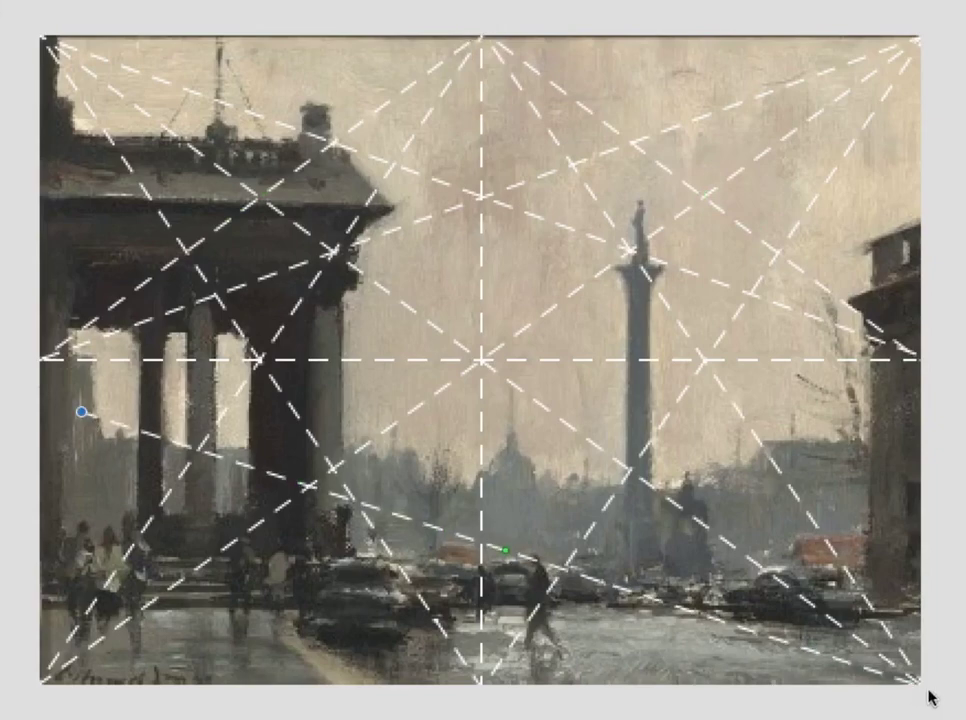
left_click_drag(82, 411, 23, 363)
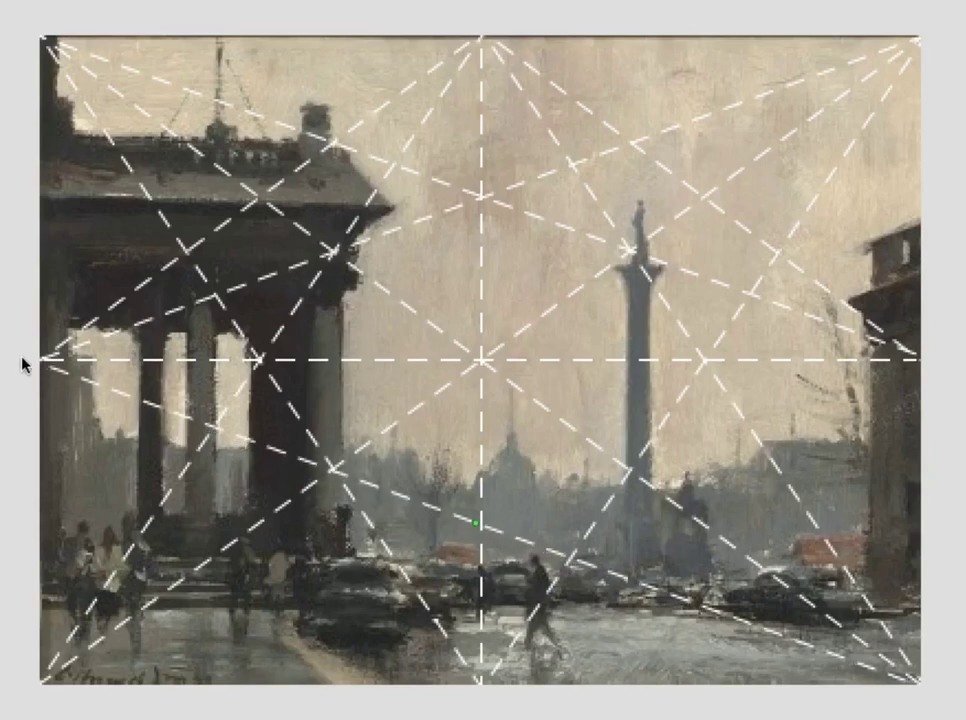
mouse_move(848, 404)
left_mouse_down()
mouse_move(339, 601)
mouse_move(341, 586)
mouse_move(39, 690)
left_mouse_up()
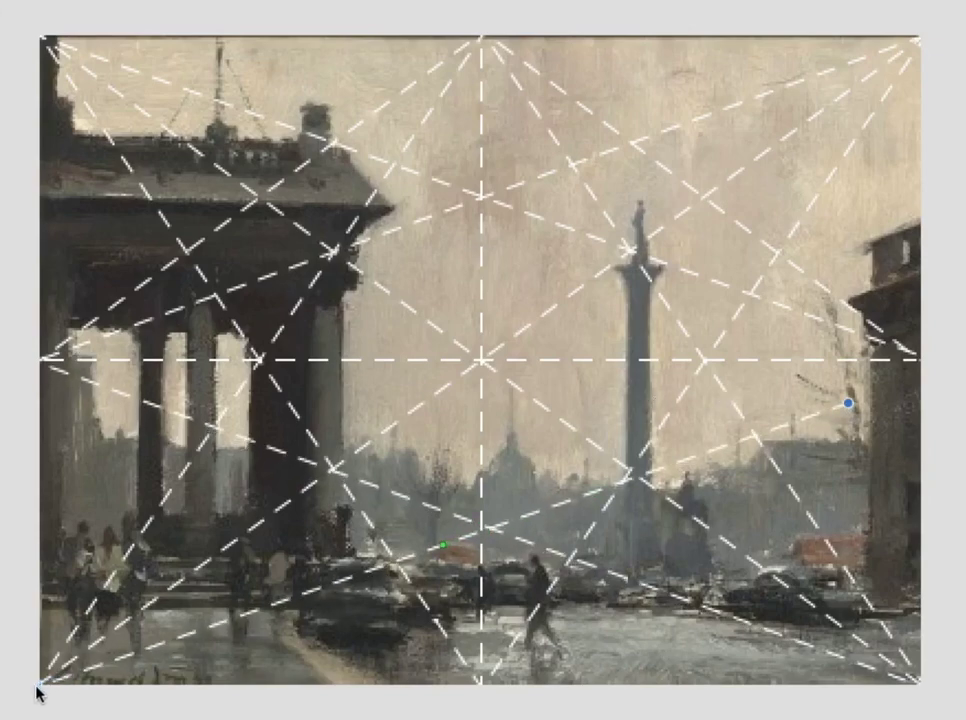
left_click_drag(848, 404, 922, 360)
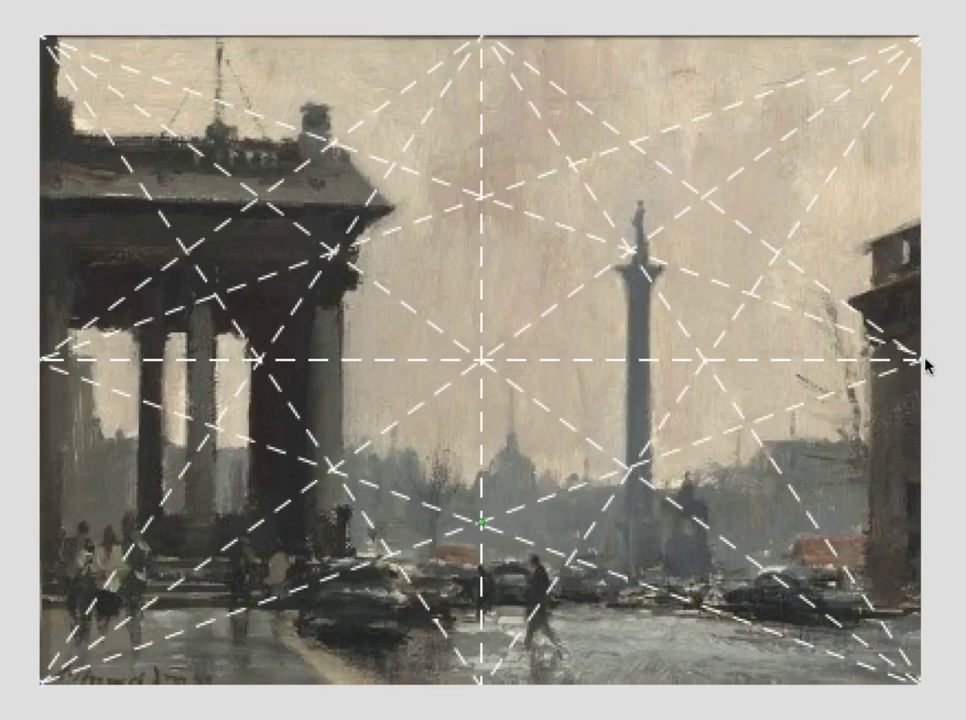
Connect the midpoint of the painting's bottom edge to the midpoints of both side edges with dashed lines
left_click_drag(866, 412, 479, 702)
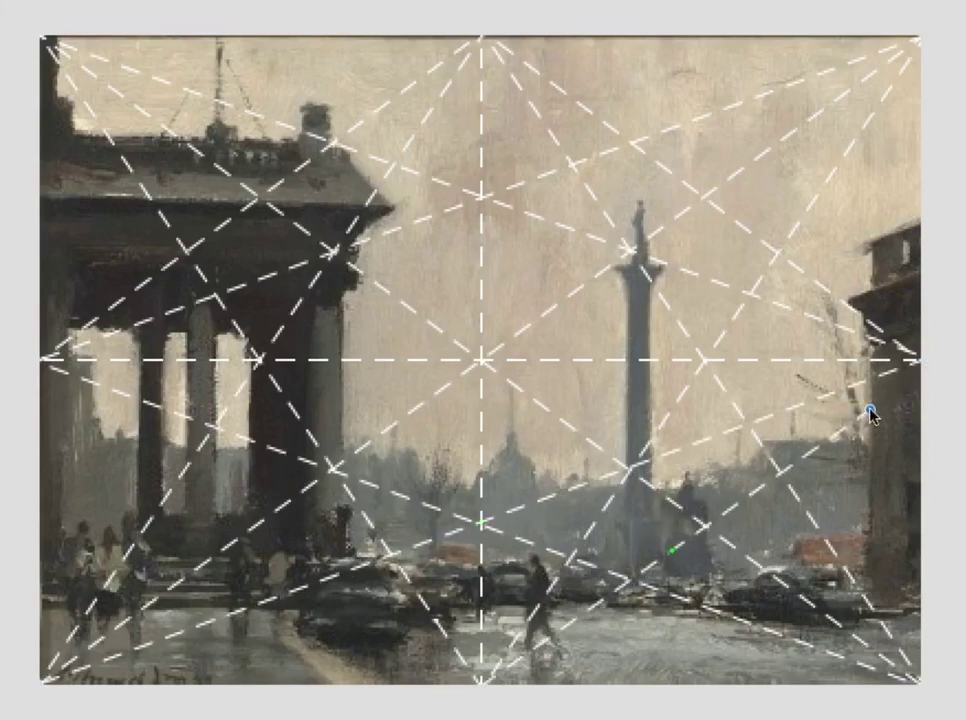
left_click_drag(870, 414, 918, 360)
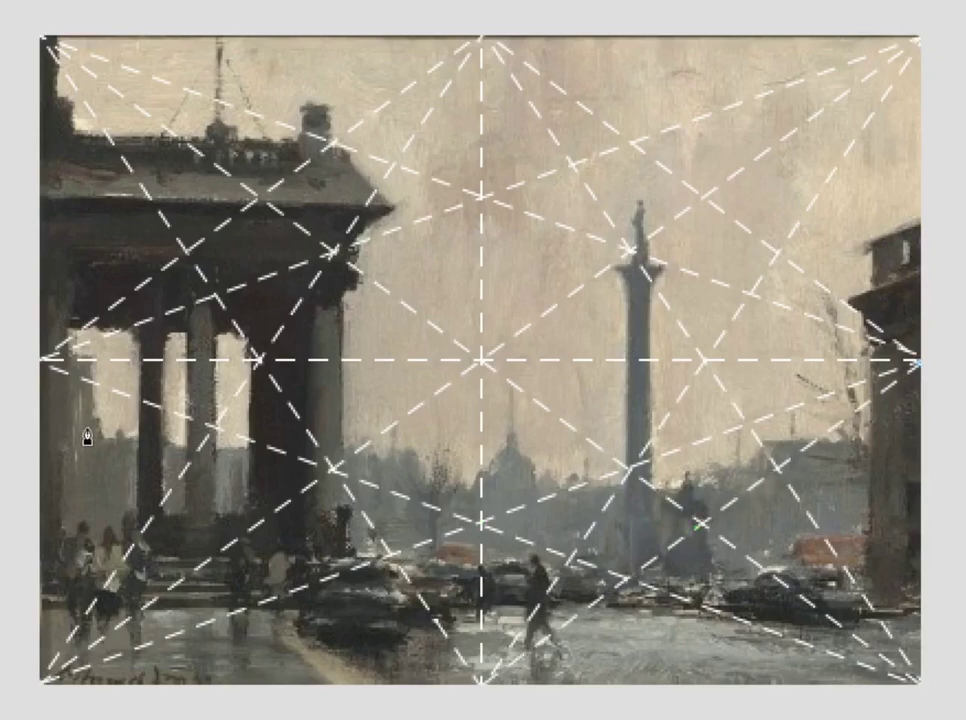
left_click_drag(80, 422, 483, 692)
left_click_drag(80, 422, 30, 358)
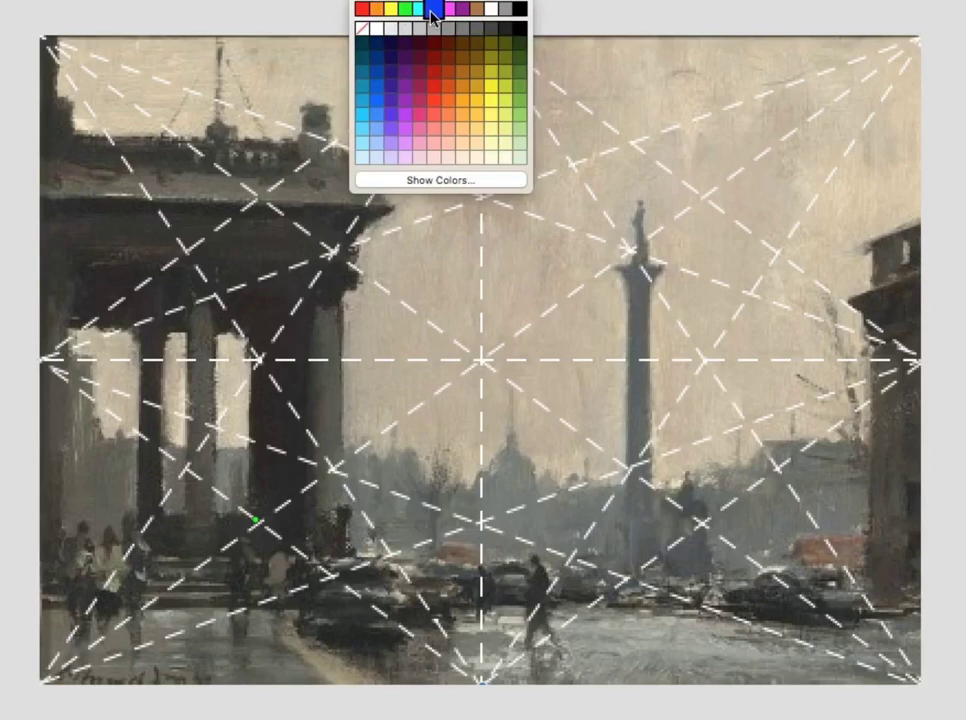
Recolour the lower-left diagonal blue and add a full-height yellow vertical dashed line over the monument column, through the diagonals' crossings
left_click(433, 12)
mouse_move(648, 72)
left_mouse_down()
mouse_move(662, 194)
mouse_move(675, 606)
left_mouse_up()
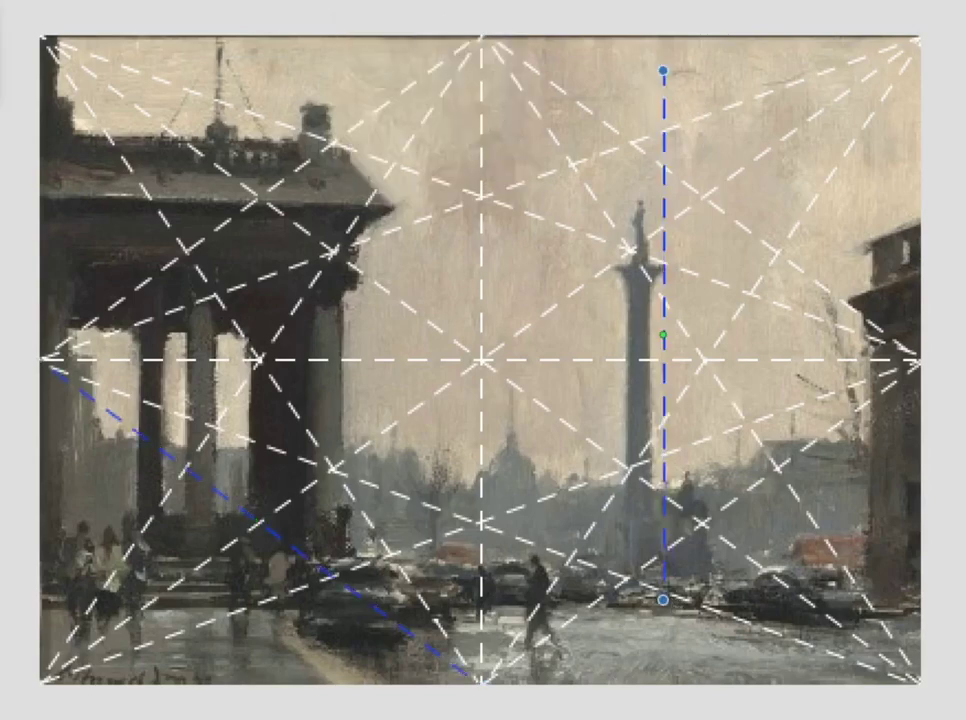
left_click(433, 3)
left_click(392, 8)
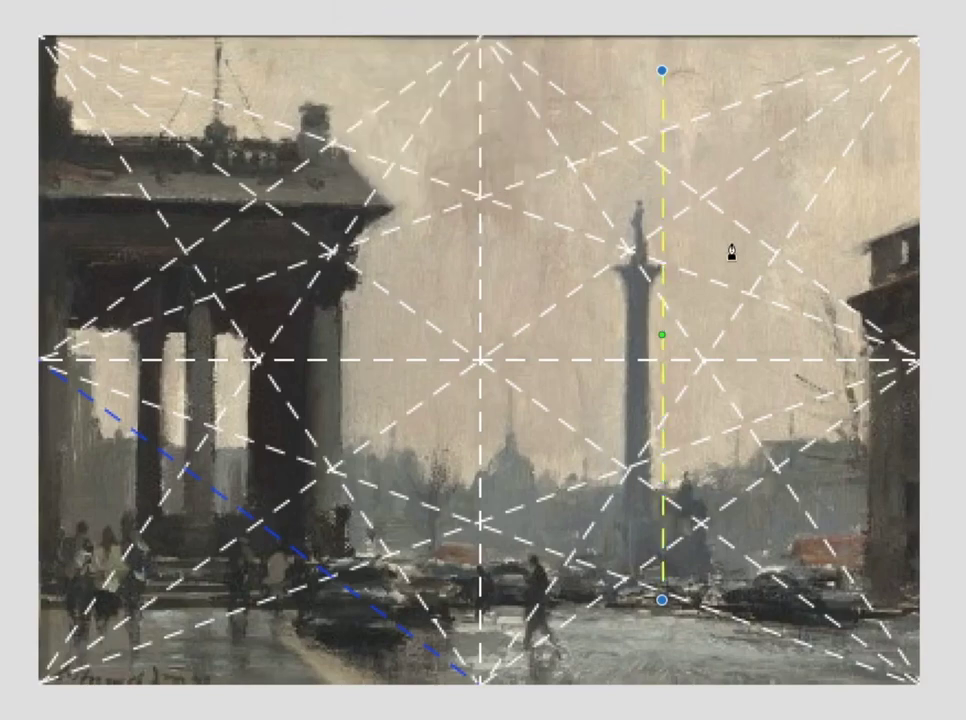
left_click_drag(663, 222, 630, 228)
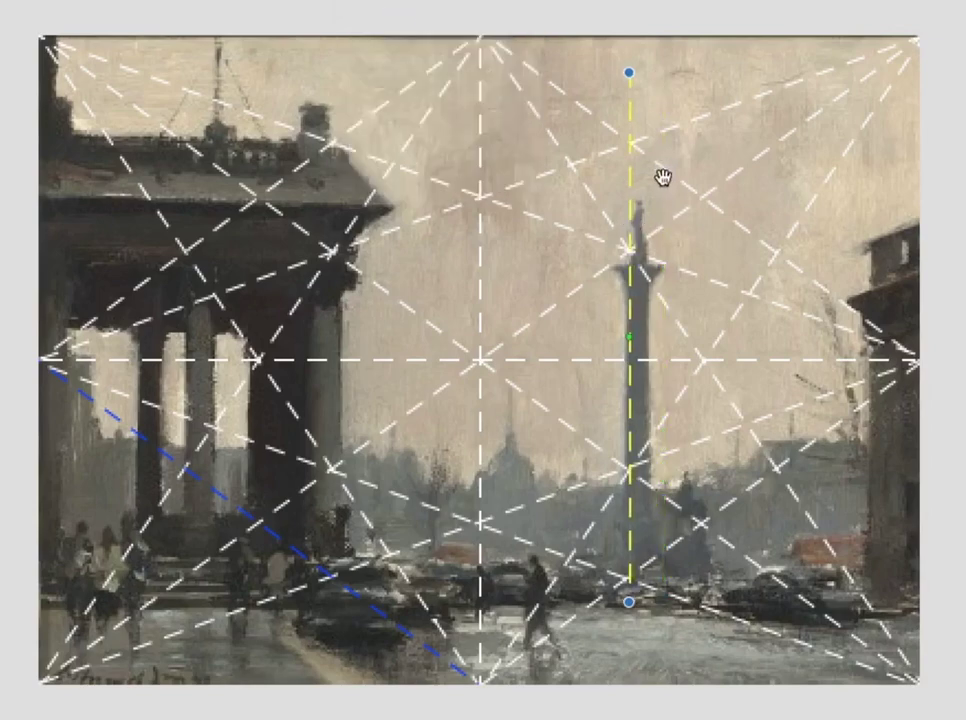
left_click_drag(627, 601, 634, 705)
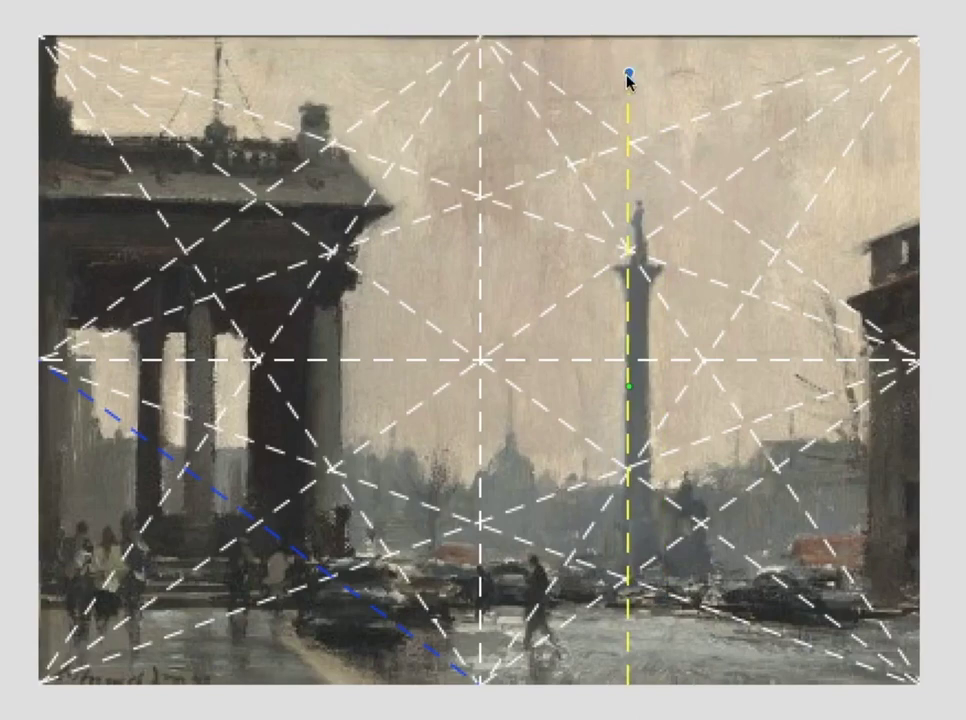
Draw a yellow vertical dashed line along the portico's right-hand column, through the diagonal crossings down to the painting's bottom edge
left_click_drag(332, 58, 347, 374)
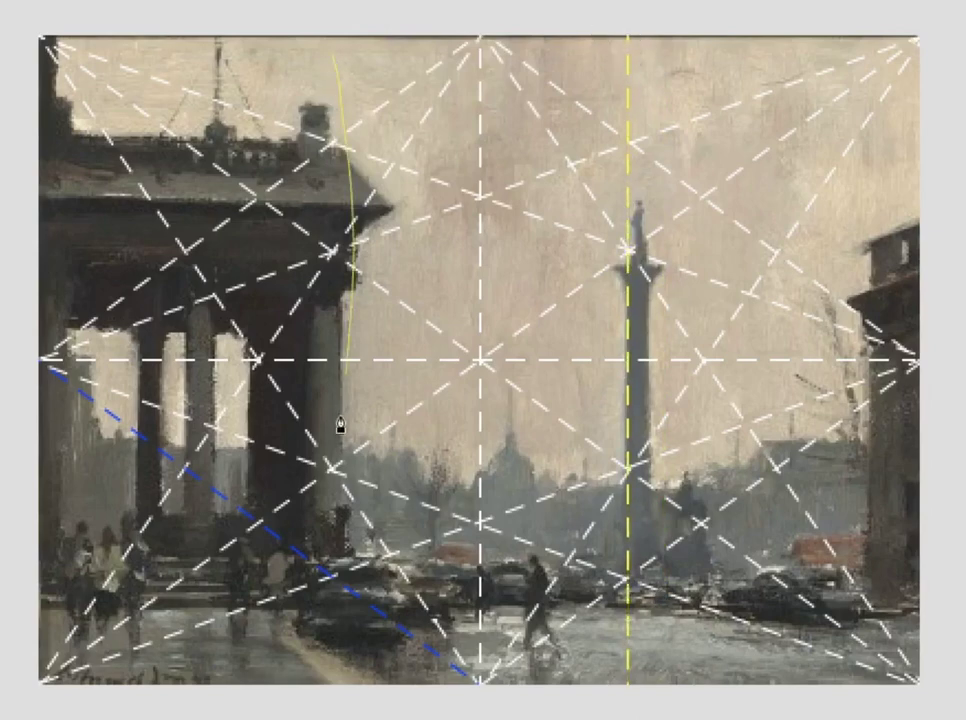
left_click_drag(340, 426, 332, 703)
left_click_drag(338, 280, 334, 284)
Draw a full-width yellow horizontal dashed line through the upper diagonal crossings, level with the top of the monument column
left_click_drag(107, 270, 813, 270)
left_click_drag(97, 270, 0, 270)
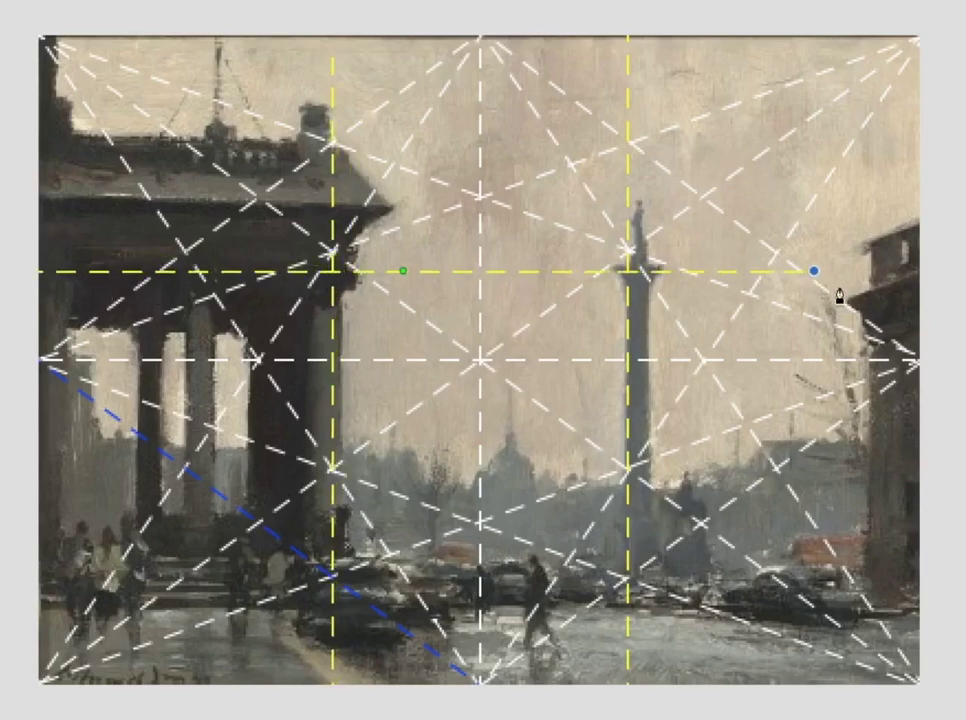
left_click_drag(815, 272, 880, 270)
left_click_drag(425, 267, 426, 253)
Draw a yellow horizontal dashed line across the painting through the lower diagonal crossings, near the distant skyline
left_click_drag(108, 496, 913, 506)
left_click_drag(80, 496, 0, 502)
left_click_drag(425, 498, 420, 472)
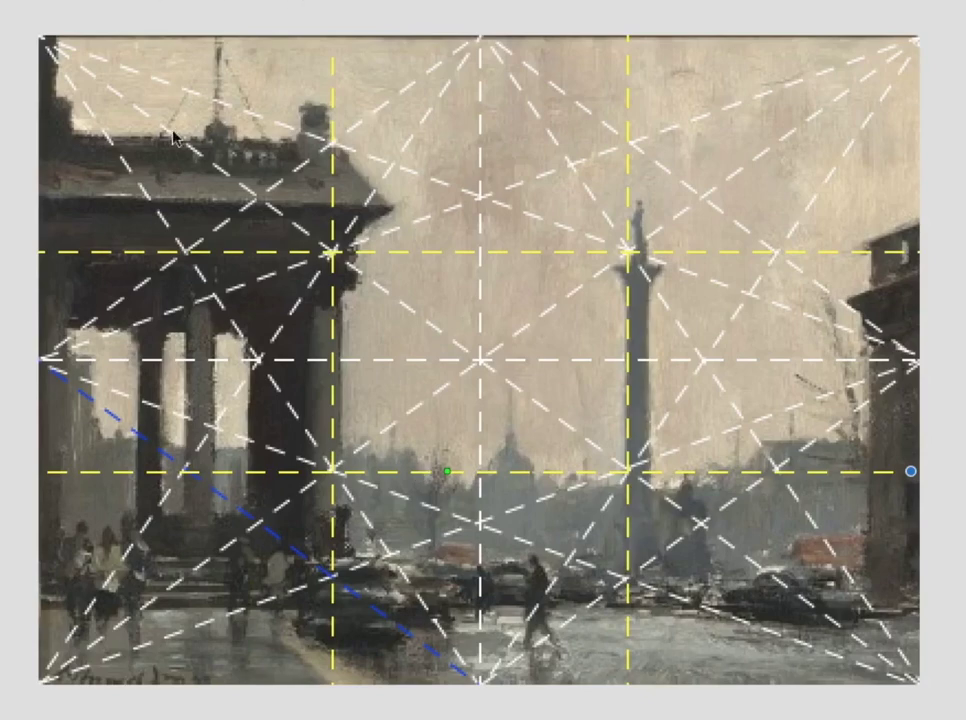
Add yellow horizontal dashed lines along the portico's cornice and its roofline, both extending past the building into the sky
left_click_drag(53, 197, 366, 196)
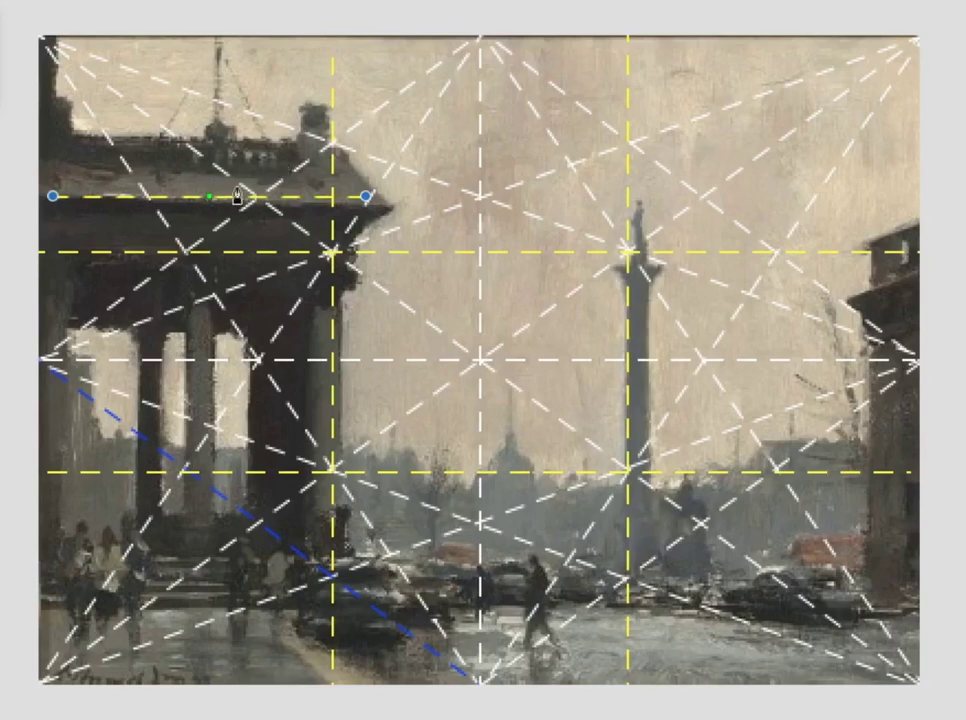
left_click_drag(185, 203, 176, 207)
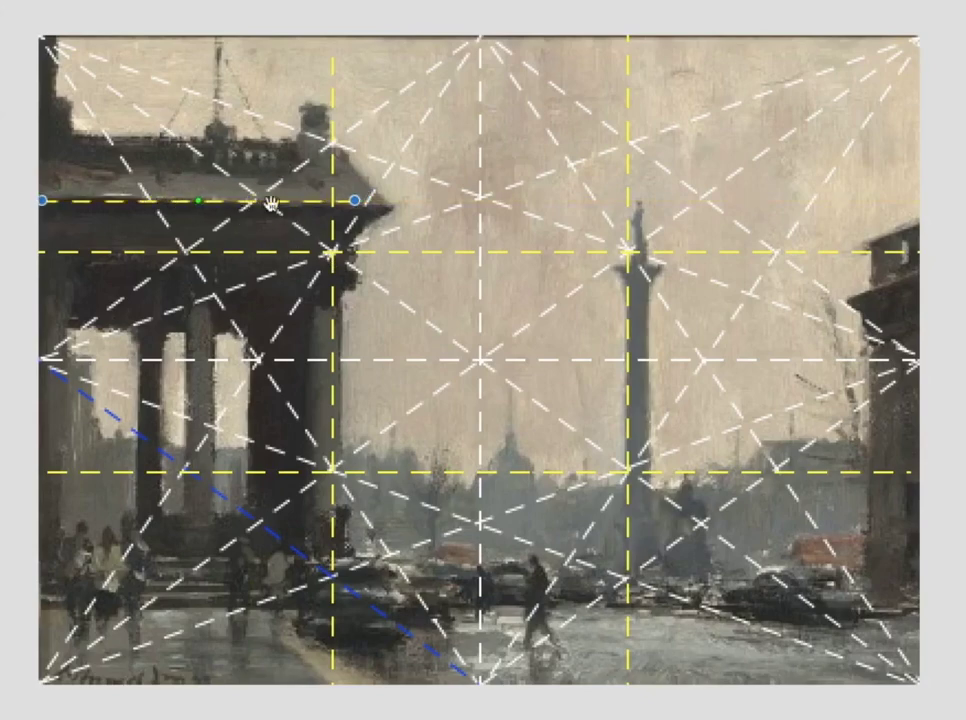
mouse_move(358, 204)
left_mouse_down()
mouse_move(432, 216)
mouse_move(451, 209)
left_mouse_up()
left_click_drag(69, 134, 464, 137)
left_click(465, 141)
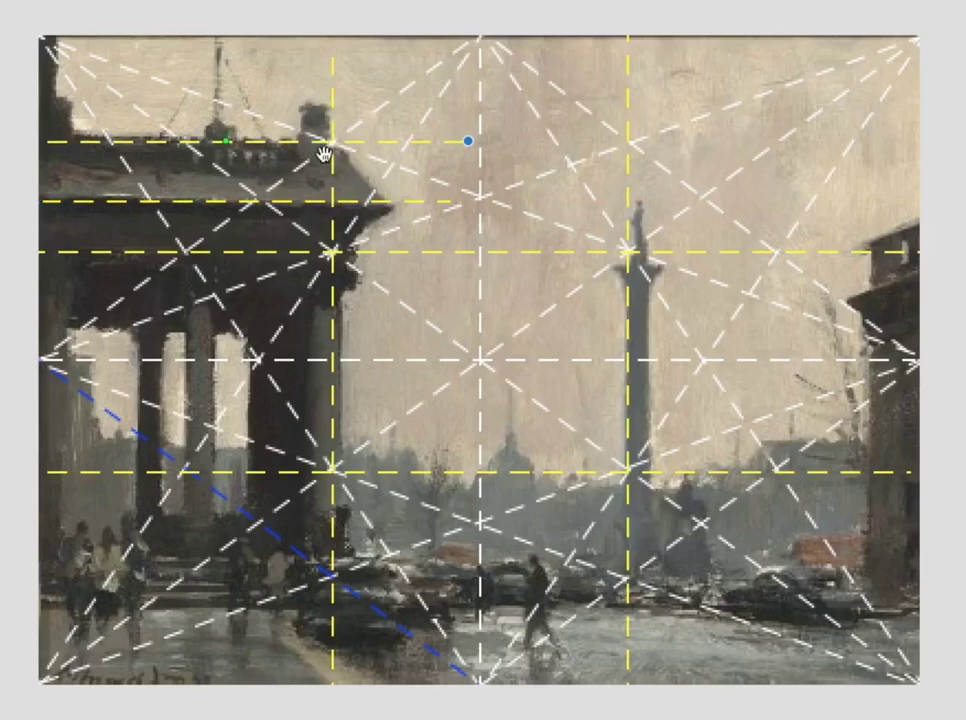
Add three yellow vertical dashed lines aligned with the columns and openings of the portico
mouse_move(189, 60)
left_mouse_down()
mouse_move(203, 371)
mouse_move(172, 690)
mouse_move(188, 678)
left_mouse_up()
left_click_drag(187, 502, 181, 507)
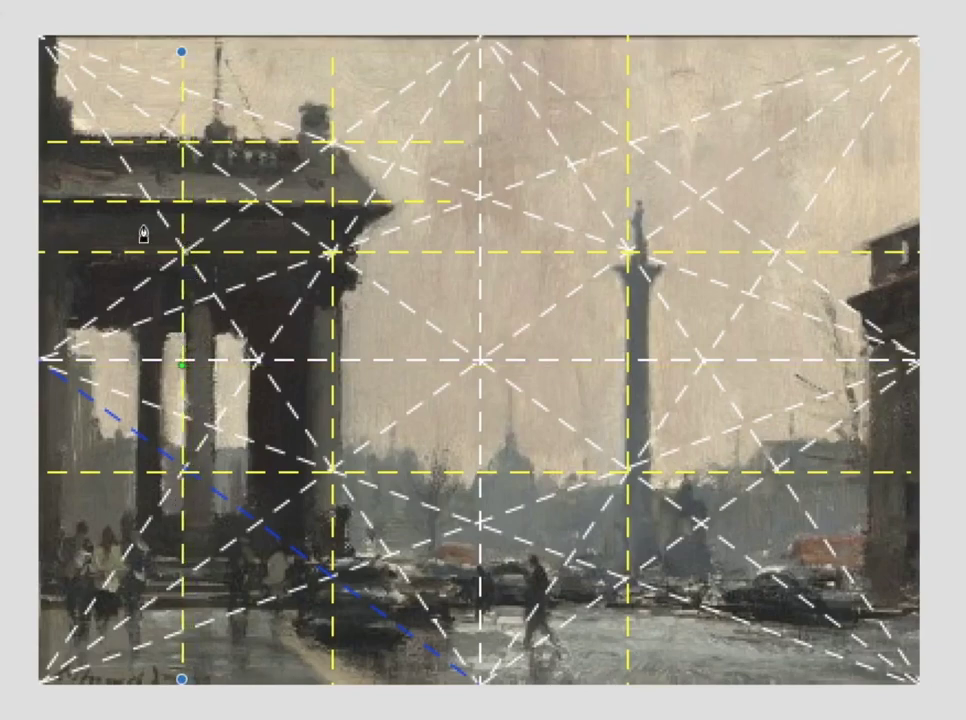
mouse_move(266, 62)
left_mouse_down()
mouse_move(249, 563)
mouse_move(255, 690)
left_mouse_up()
left_click_drag(257, 419, 261, 421)
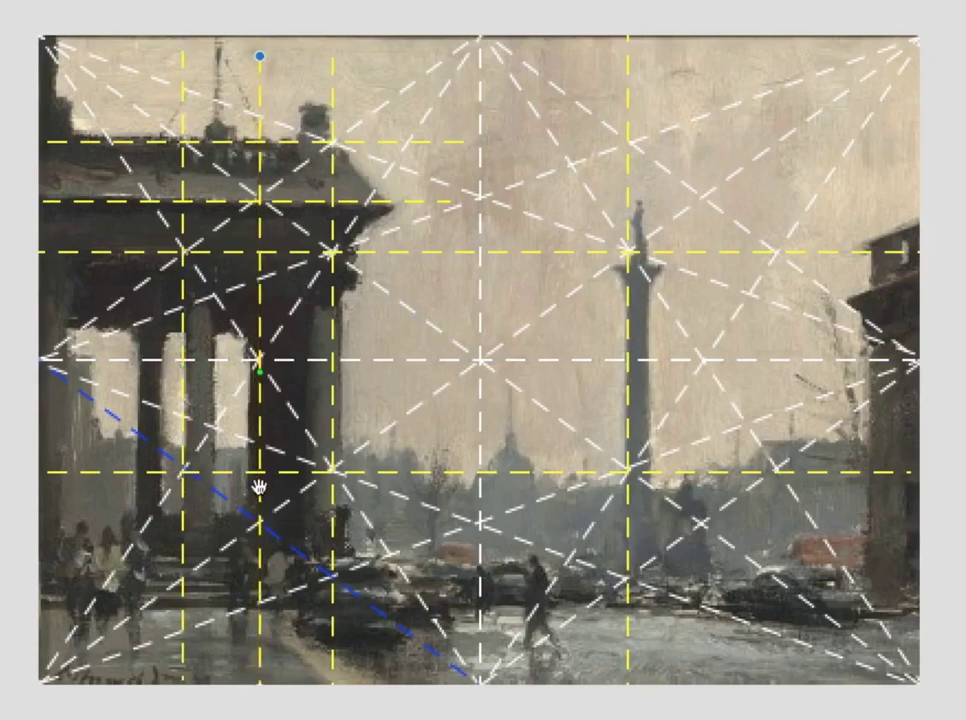
left_click_drag(148, 57, 142, 604)
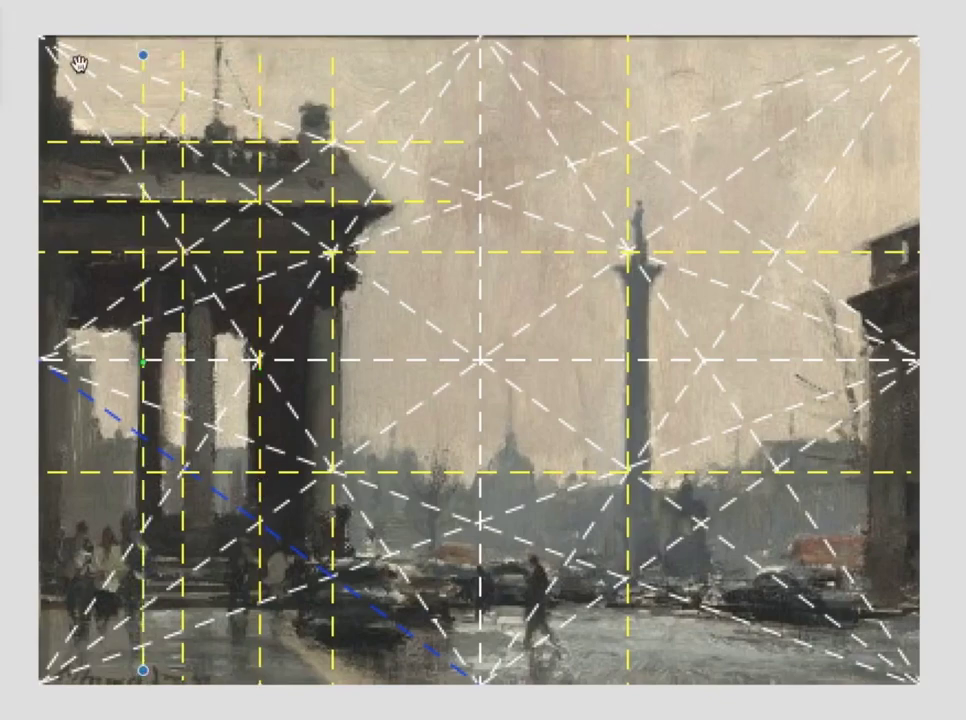
left_click_drag(142, 222, 153, 226)
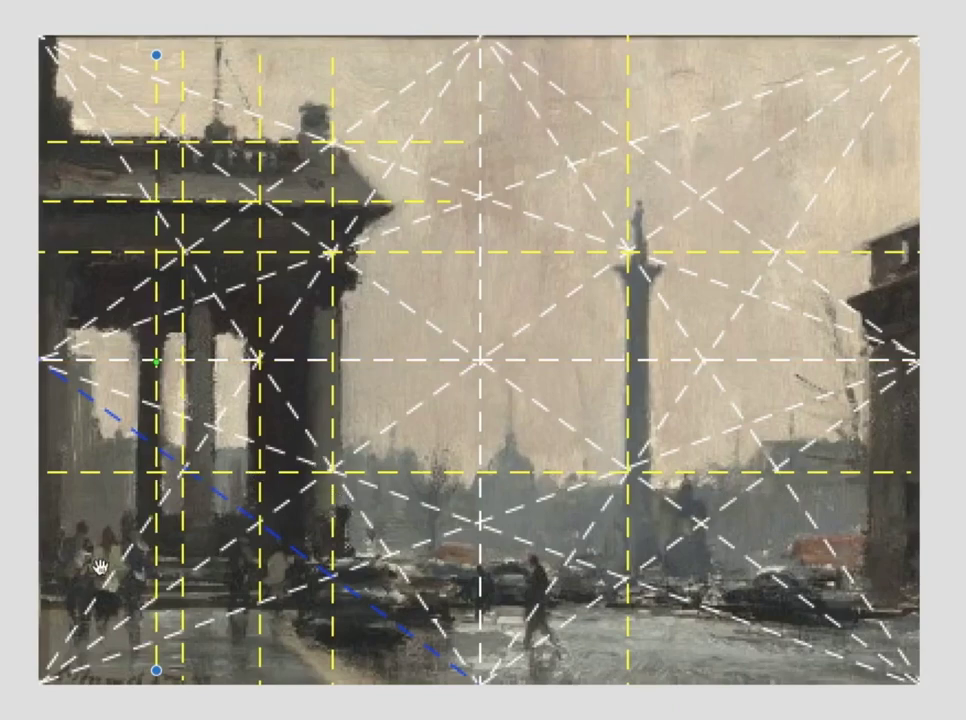
Draw a yellow horizontal dashed line across the painting at the heads of the street figures and the tops of the cars
left_click_drag(80, 558, 914, 581)
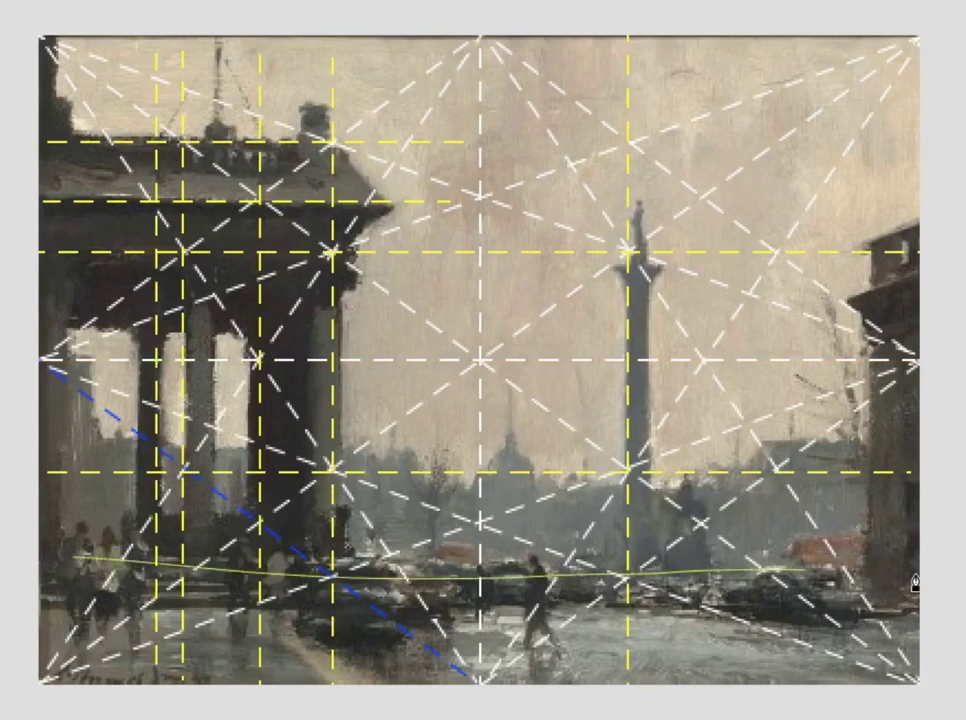
left_click(462, 568)
left_click_drag(462, 569, 460, 571)
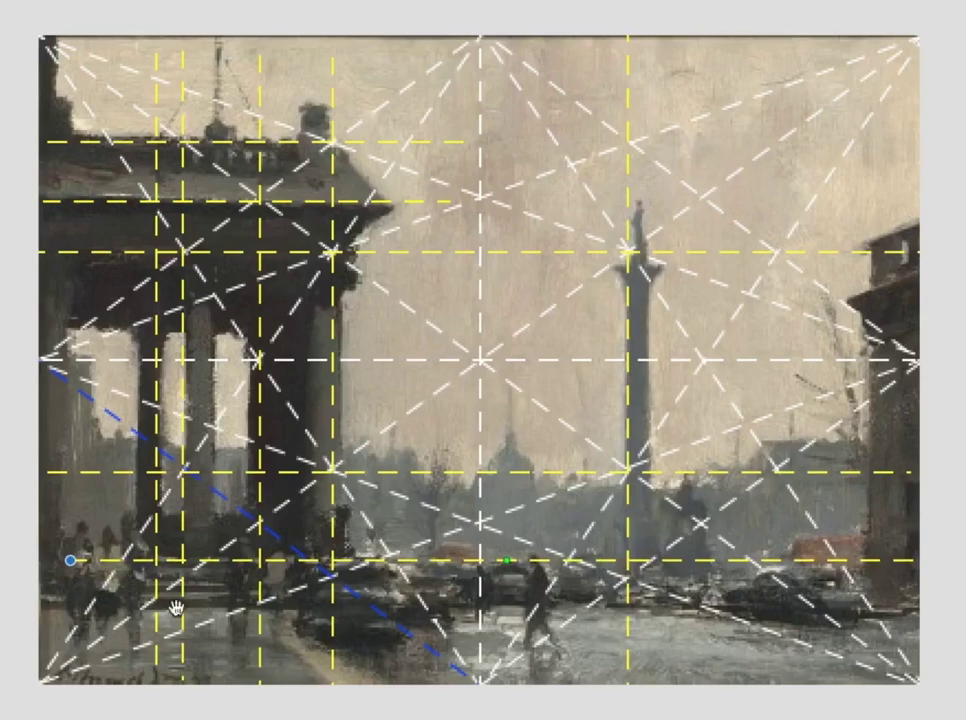
Draw a yellow horizontal dashed line along the street's ground line and extend it to both side edges of the painting
mouse_move(52, 604)
left_mouse_down()
mouse_move(367, 612)
mouse_move(498, 604)
left_mouse_up()
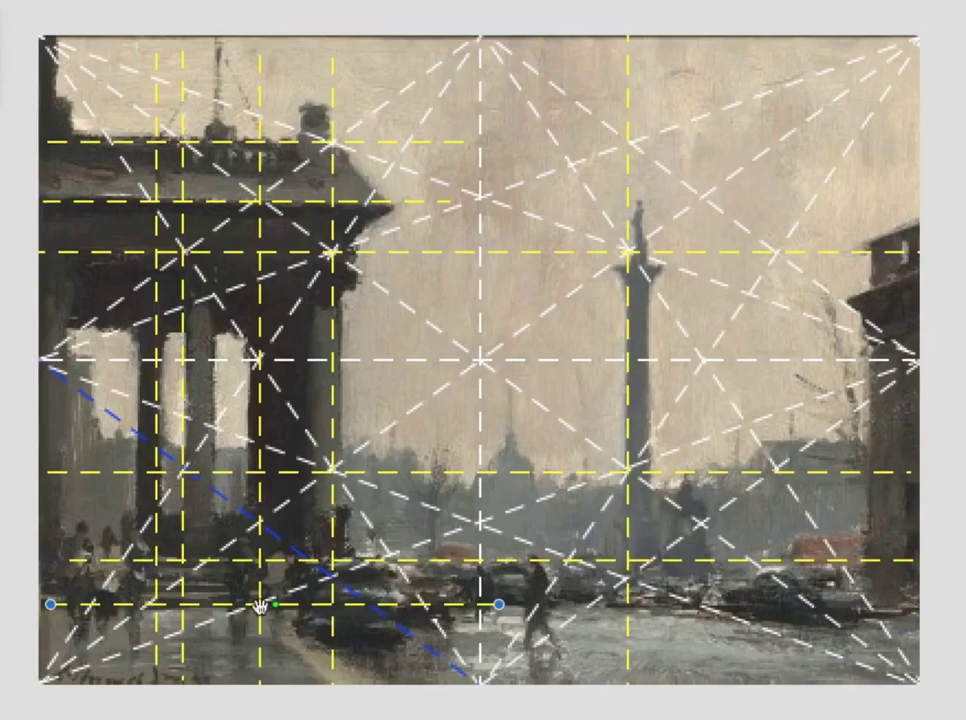
left_click_drag(304, 614, 307, 613)
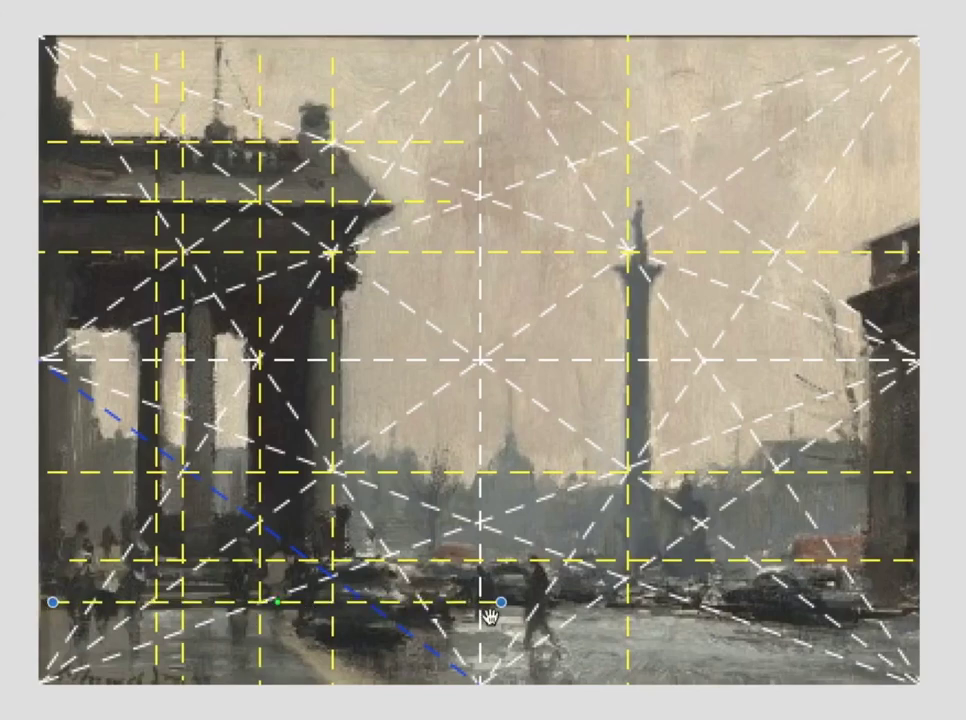
left_click_drag(502, 604, 964, 605)
left_click_drag(54, 603, 6, 608)
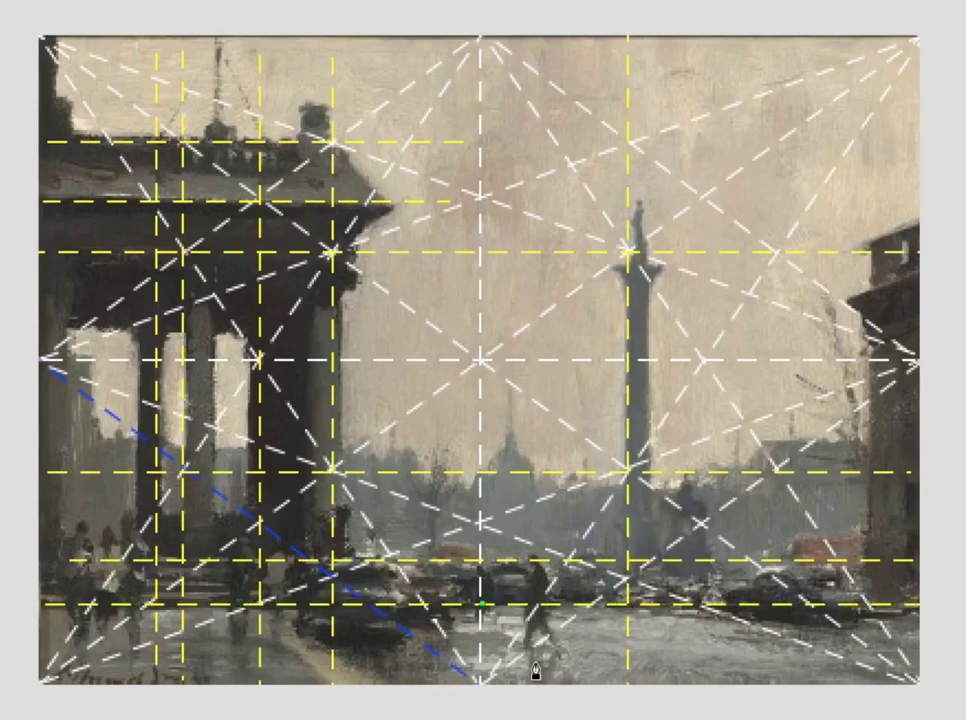
Add yellow vertical dashed lines through the walking figure, along the right-hand building's edge, and through the portico beside the rooftop mast
mouse_move(543, 520)
left_mouse_down()
mouse_move(545, 657)
mouse_move(521, 655)
left_mouse_up()
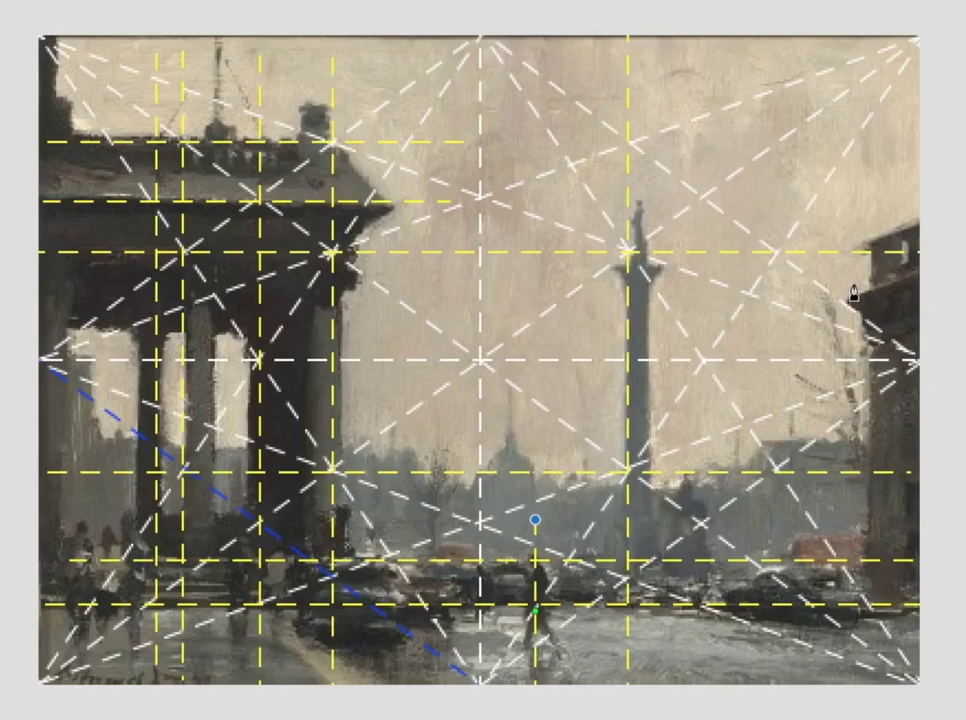
left_click_drag(857, 180, 864, 676)
left_click_drag(860, 632, 870, 633)
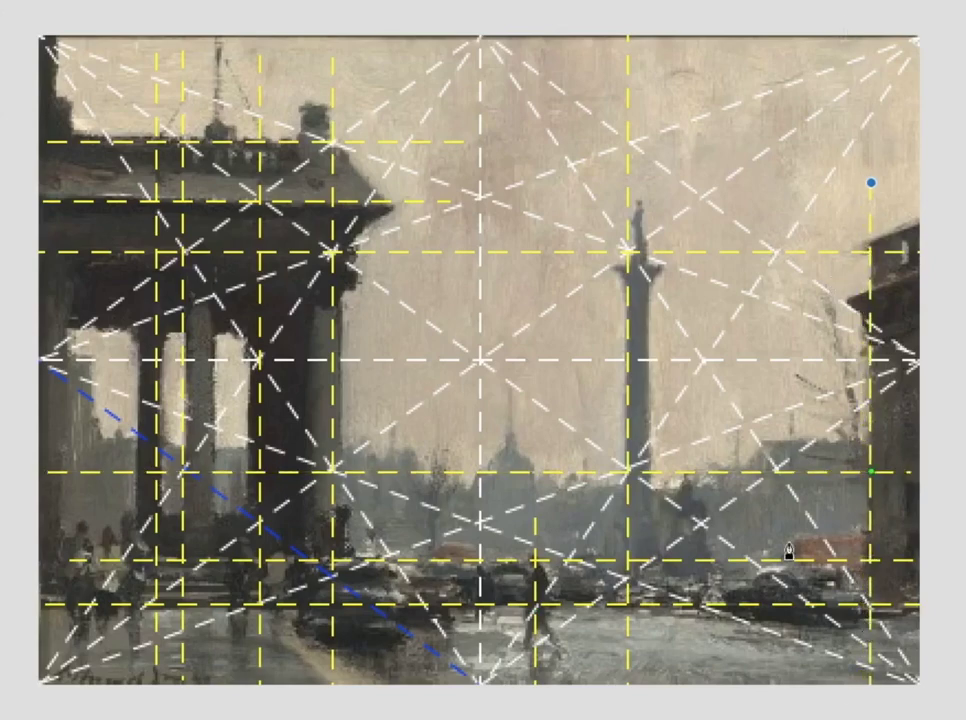
left_click_drag(205, 58, 211, 700)
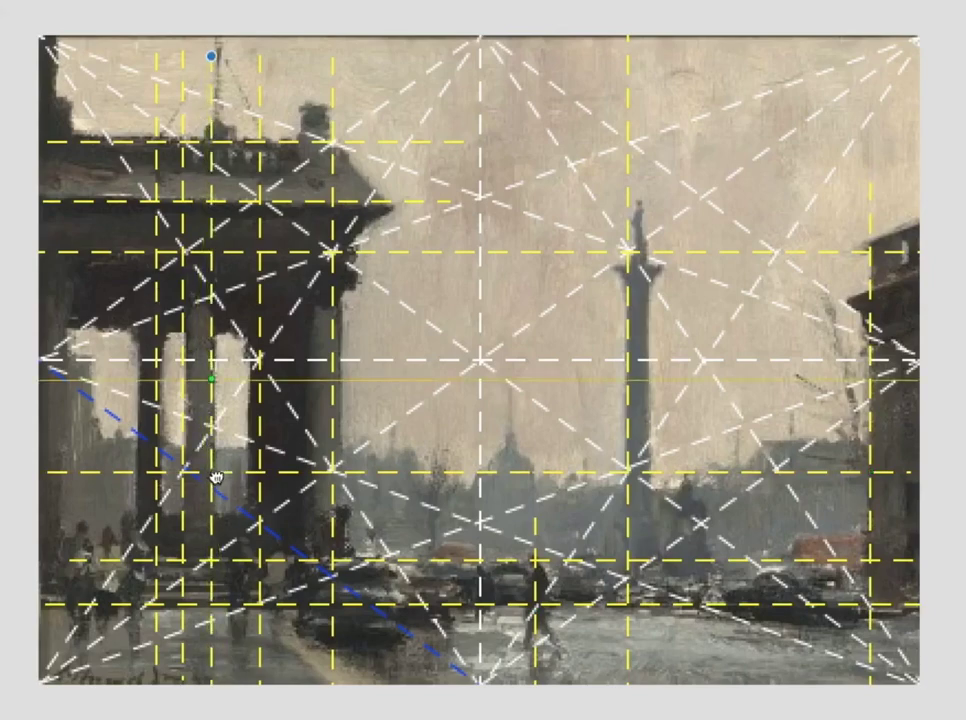